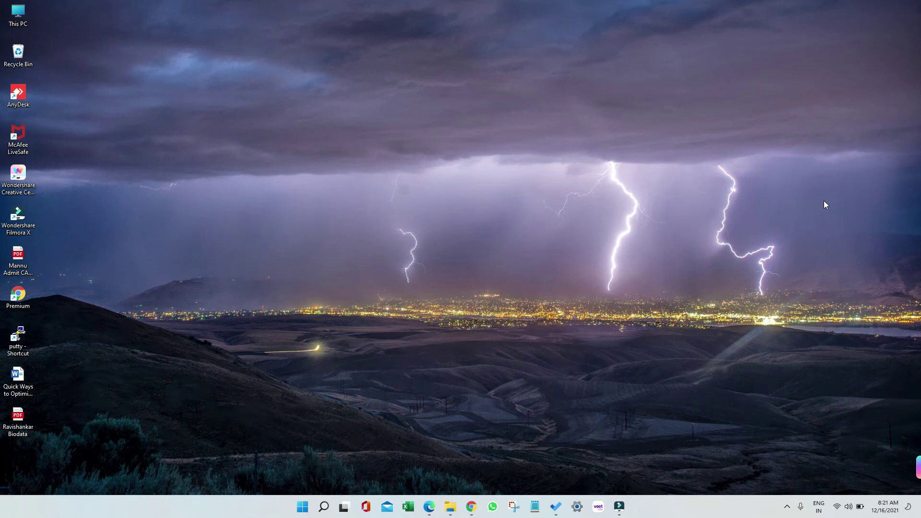
- Bring up the Theratio Theme GPL v1.1.8 product page in Edge, zooming in and back out
left_click(432, 512)
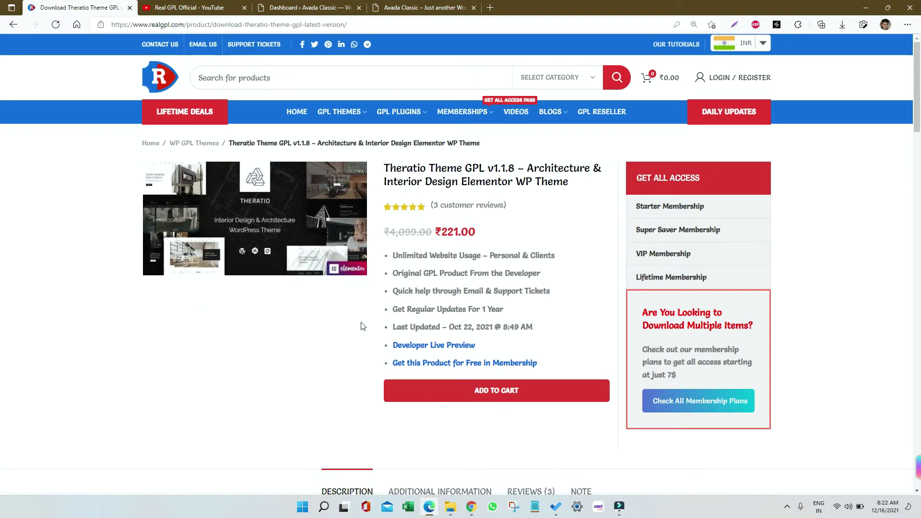
key("ctrl+plus")
key("ctrl+plus")
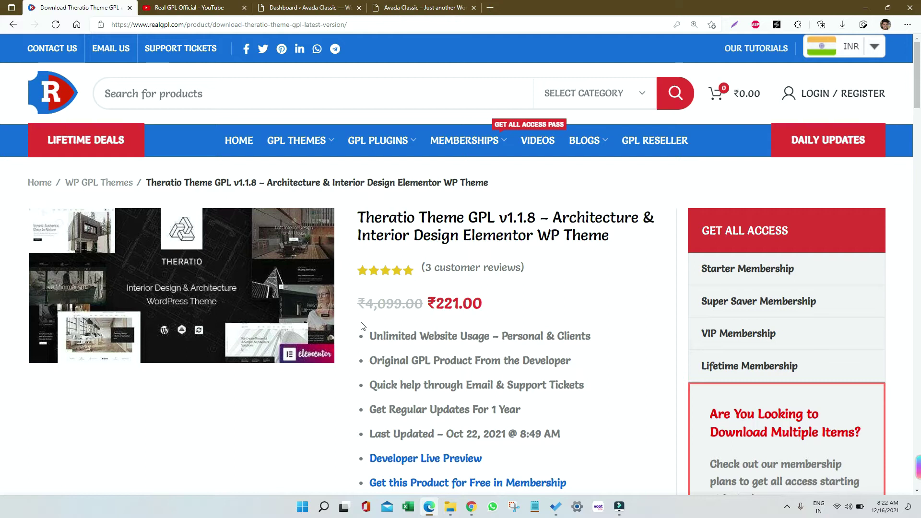
key("ctrl+minus")
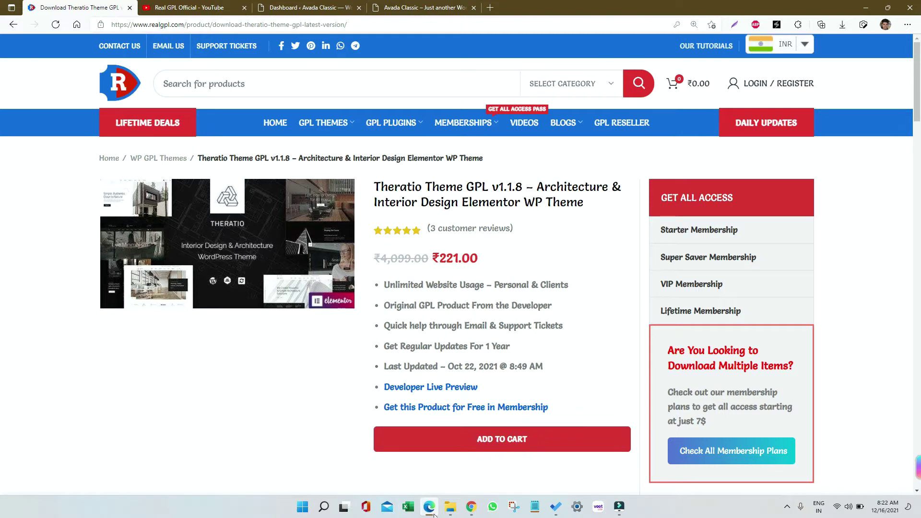
- Extract the theratio.zip download with Extract files in File Explorer
left_click(450, 507)
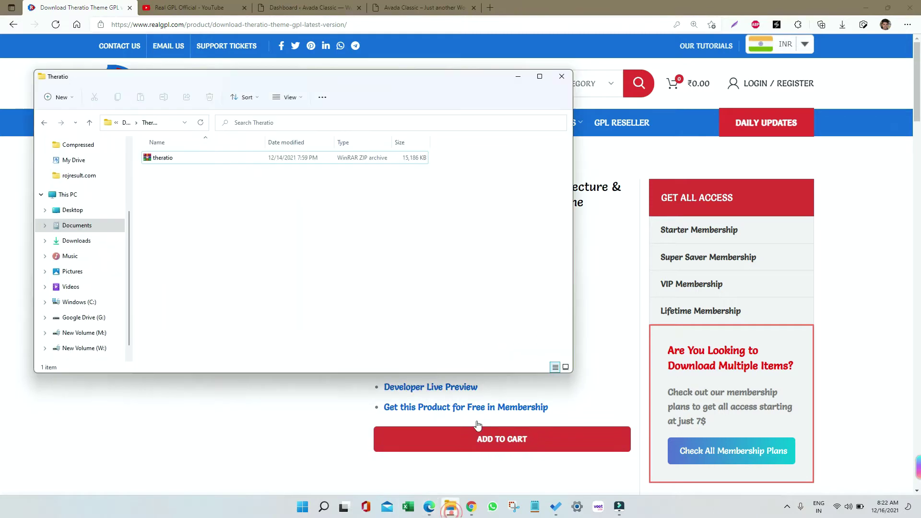
left_click(205, 164)
right_click(204, 164)
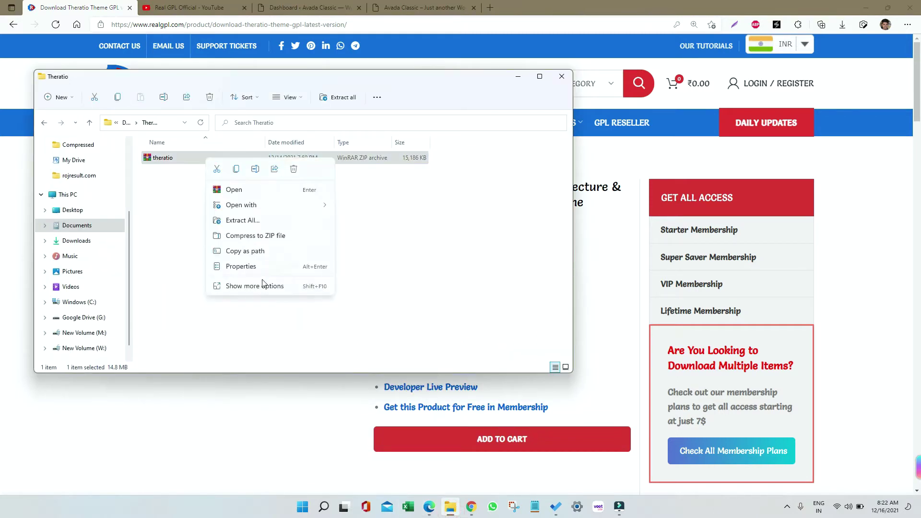
left_click(261, 284)
left_click(298, 64)
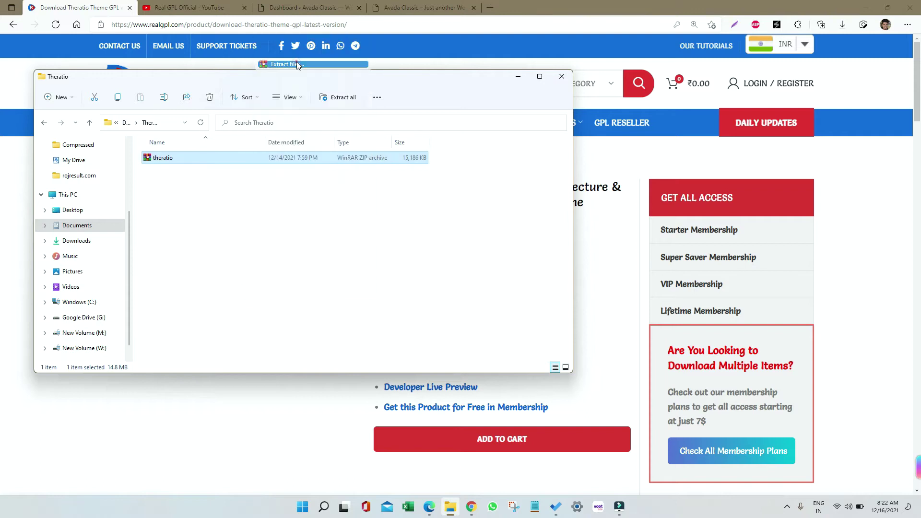
left_click(476, 358)
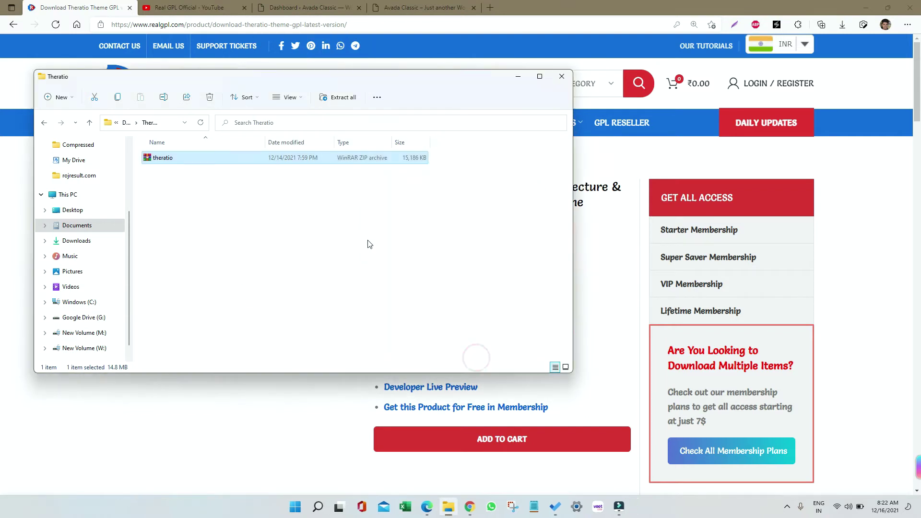
- Open the extracted theratio folder and select the theratio and theratio-child ZIPs
double_click(218, 157)
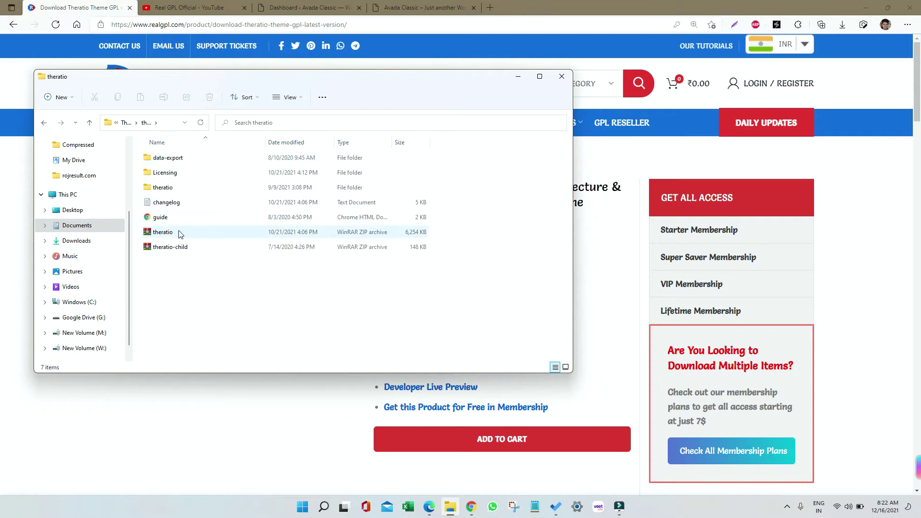
left_click(179, 233)
left_click(190, 247)
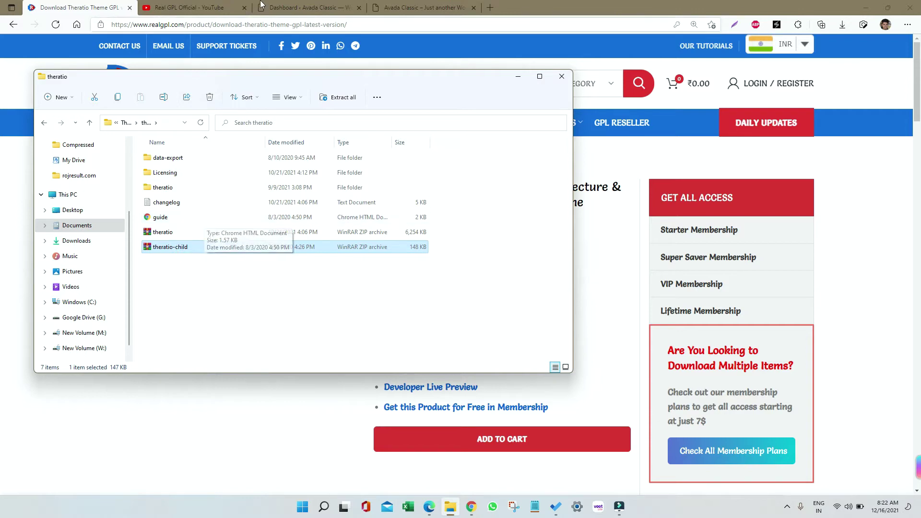
- Open the Upload Theme panel under Appearance > Themes > Add New in WordPress
left_click(290, 6)
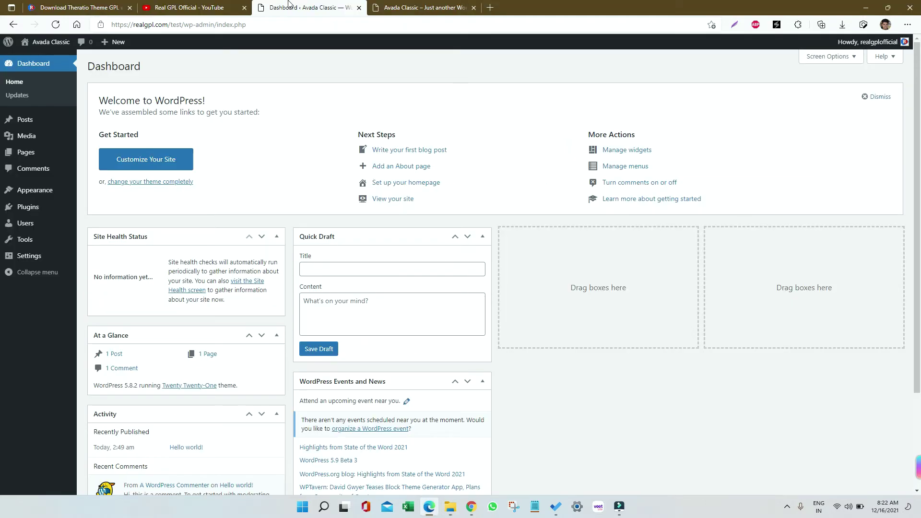
mouse_move(38, 190)
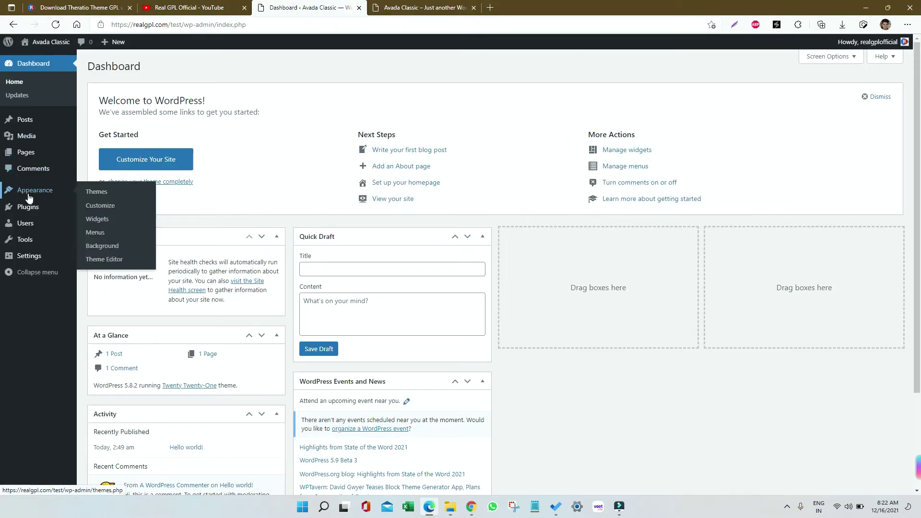
left_click(101, 194)
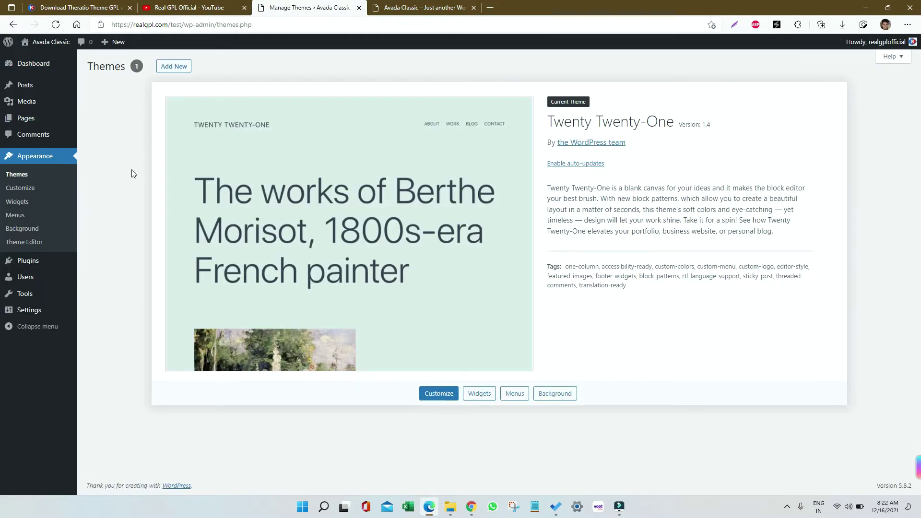
left_click(177, 67)
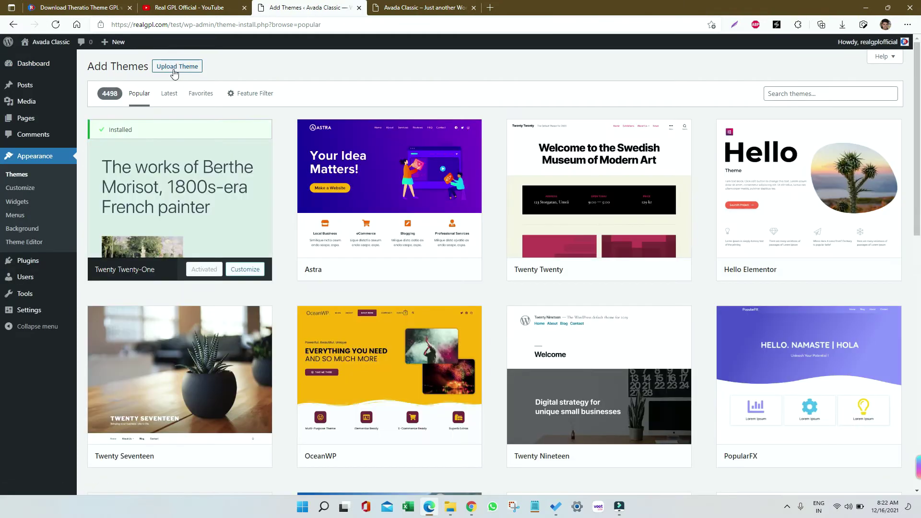
left_click(175, 67)
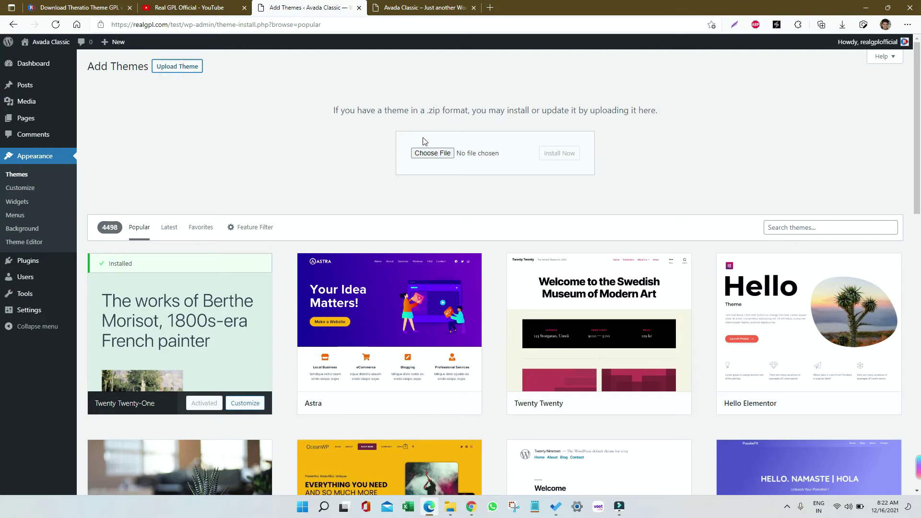
- Upload Documents\Theratio\theratio\theratio.zip and install the theme
left_click(421, 154)
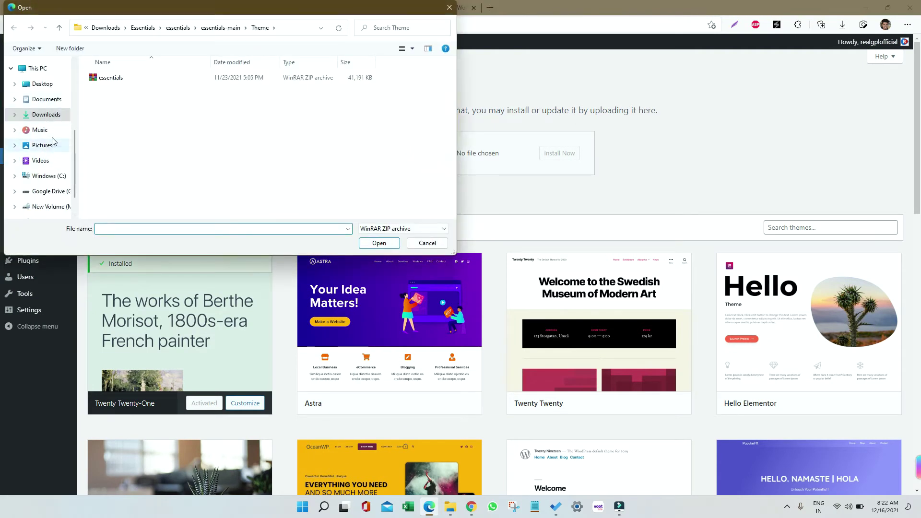
scroll(48, 129, "up", 1)
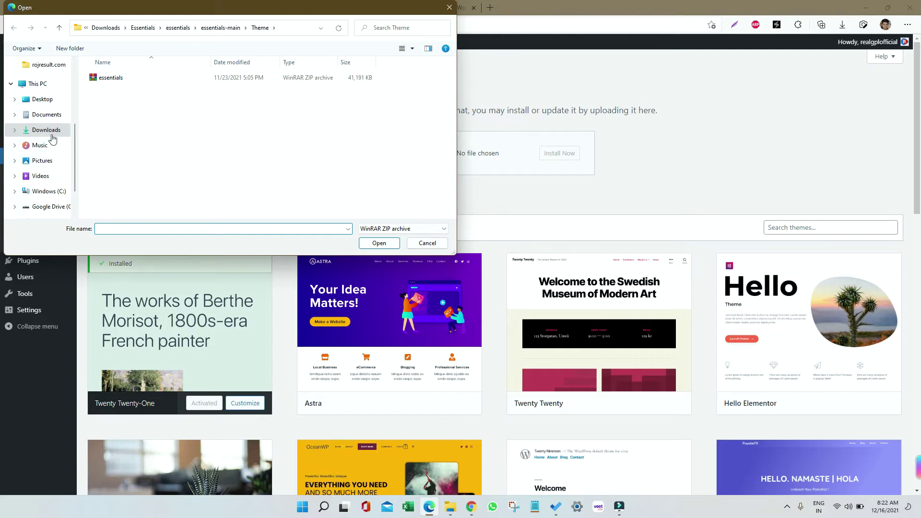
left_click(51, 132)
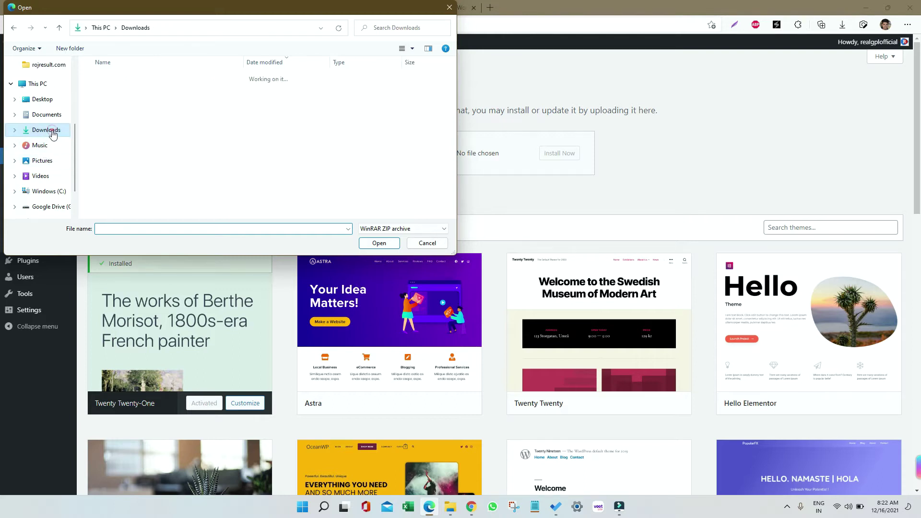
left_click(51, 161)
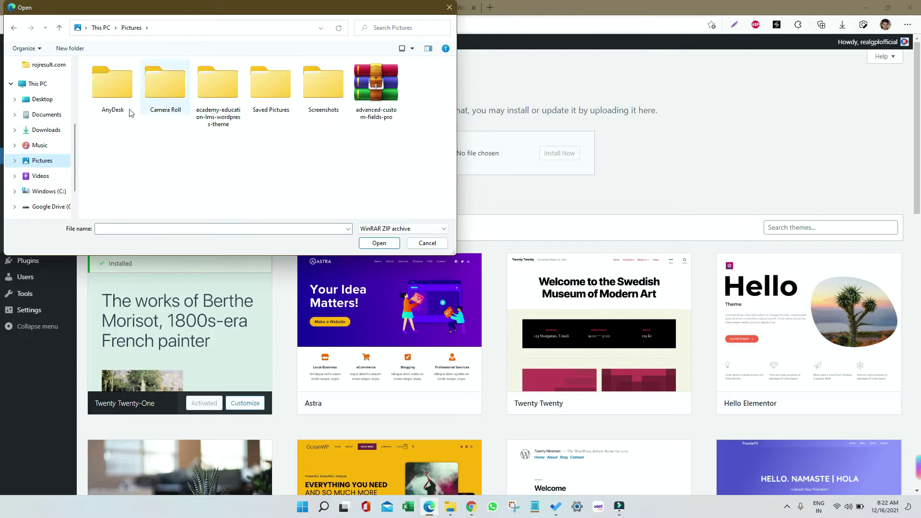
left_click(47, 116)
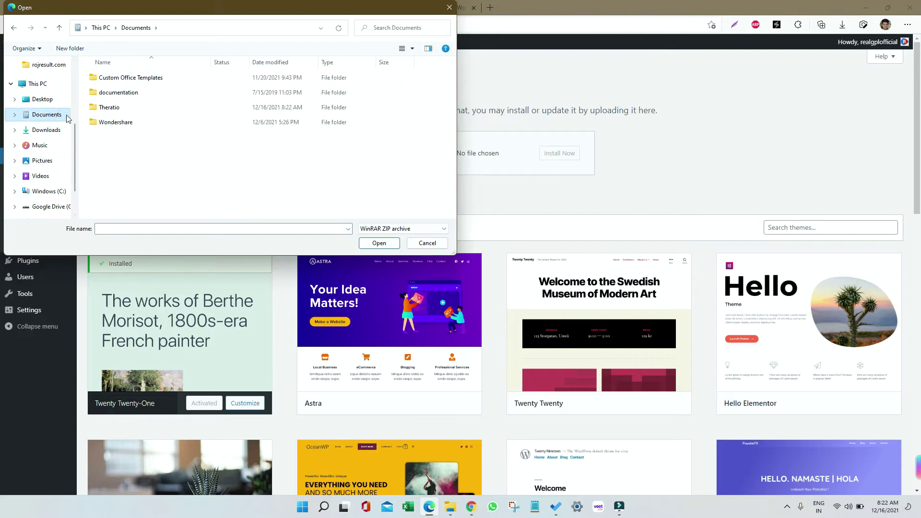
double_click(139, 108)
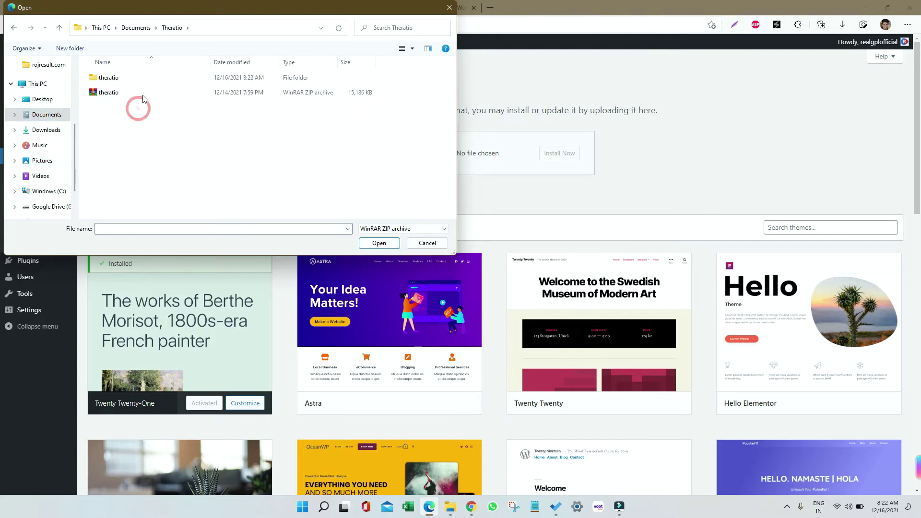
double_click(135, 79)
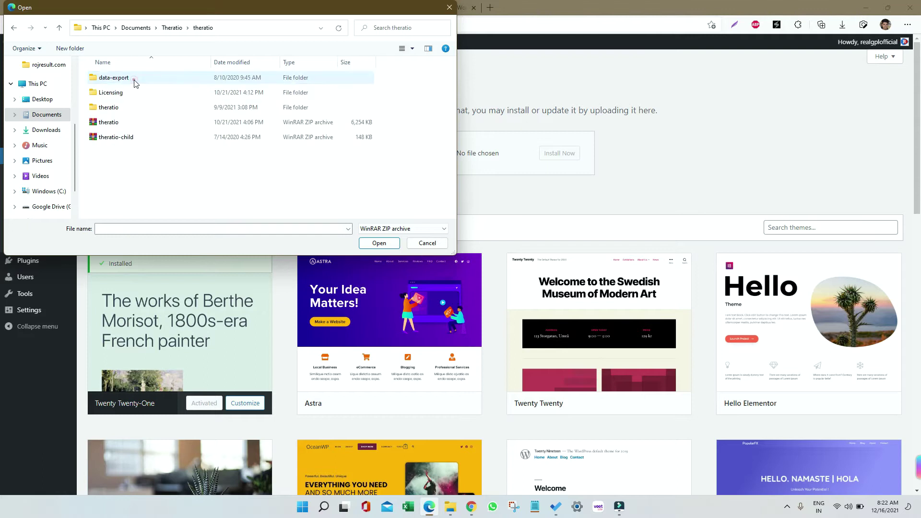
left_click(132, 124)
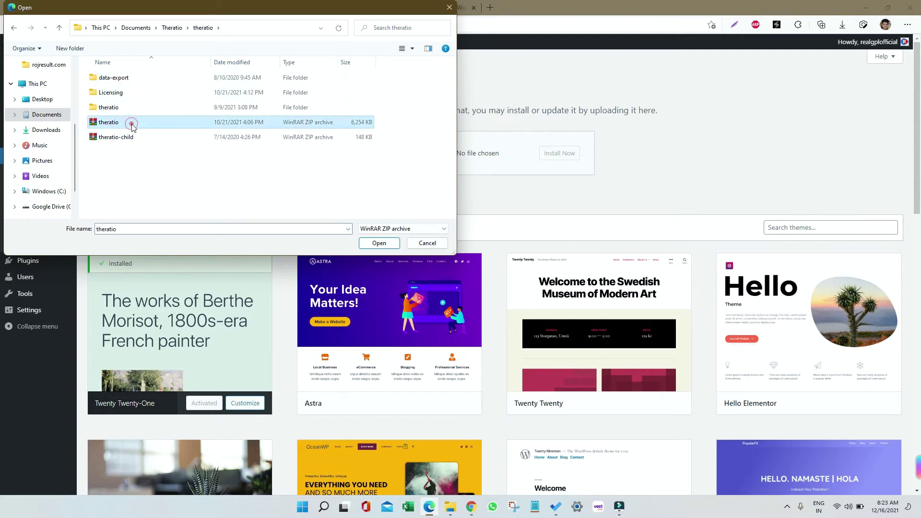
left_click(375, 245)
left_click(559, 155)
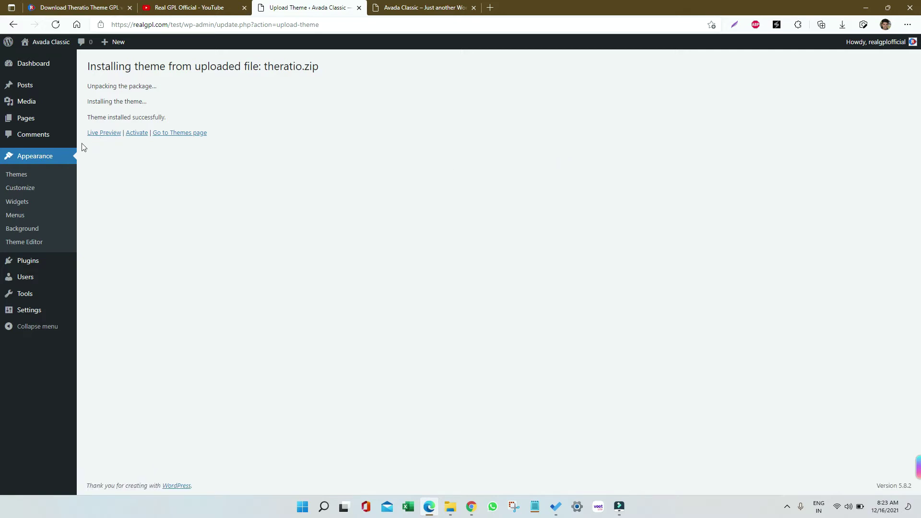
- Upload and install theratio-child.zip as a new theme, then activate Theratio Child
left_click(18, 176)
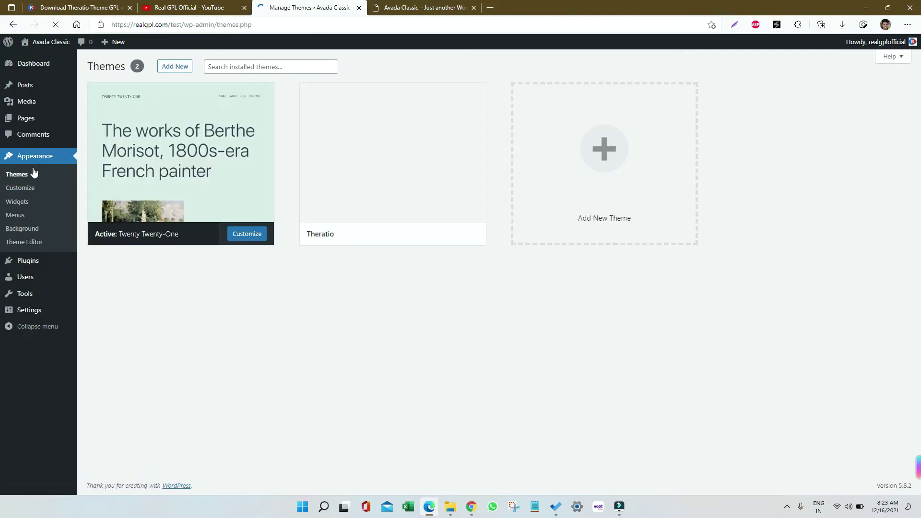
left_click(171, 70)
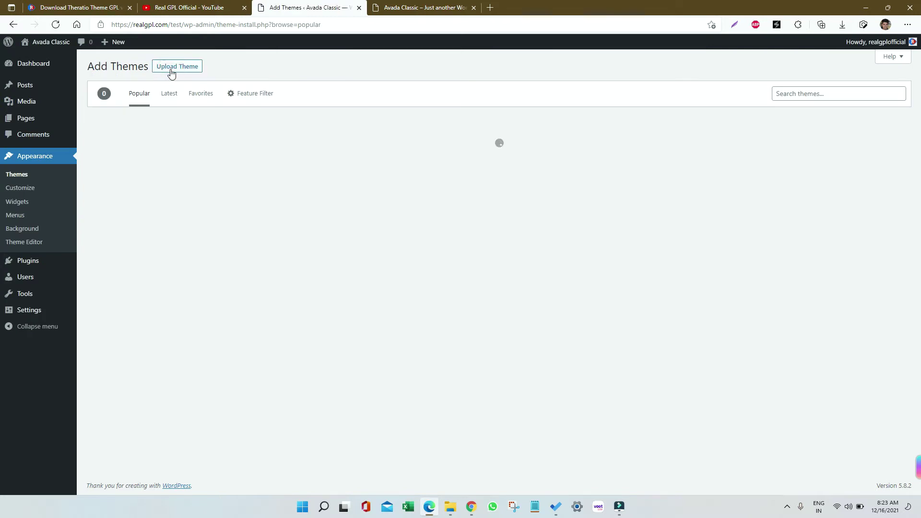
left_click(174, 67)
left_click(419, 154)
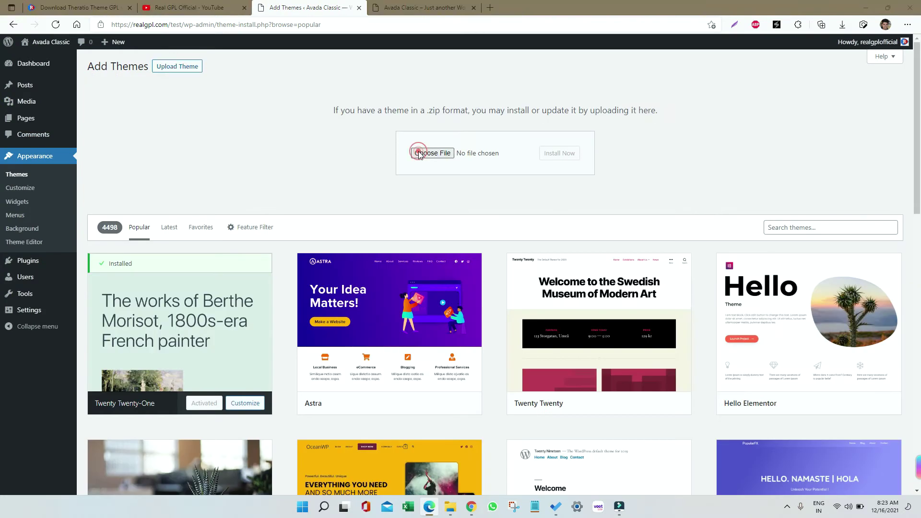
left_click(154, 138)
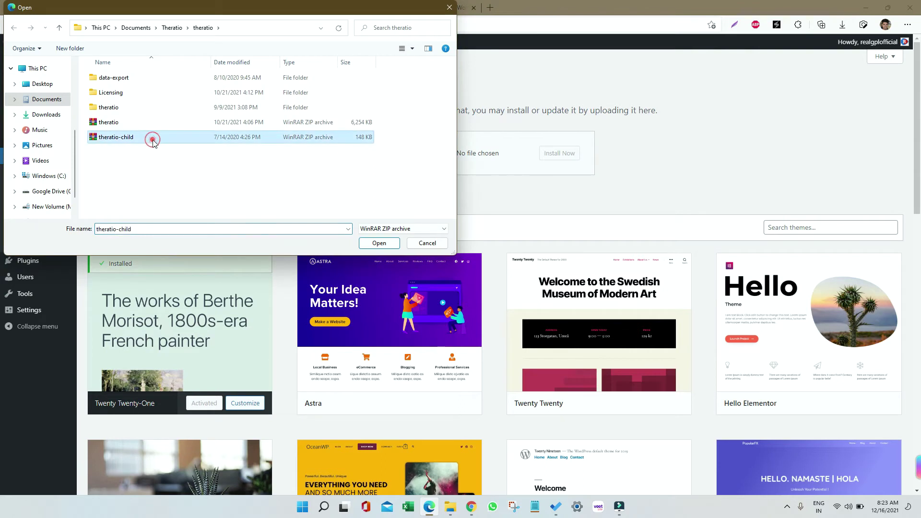
left_click(377, 243)
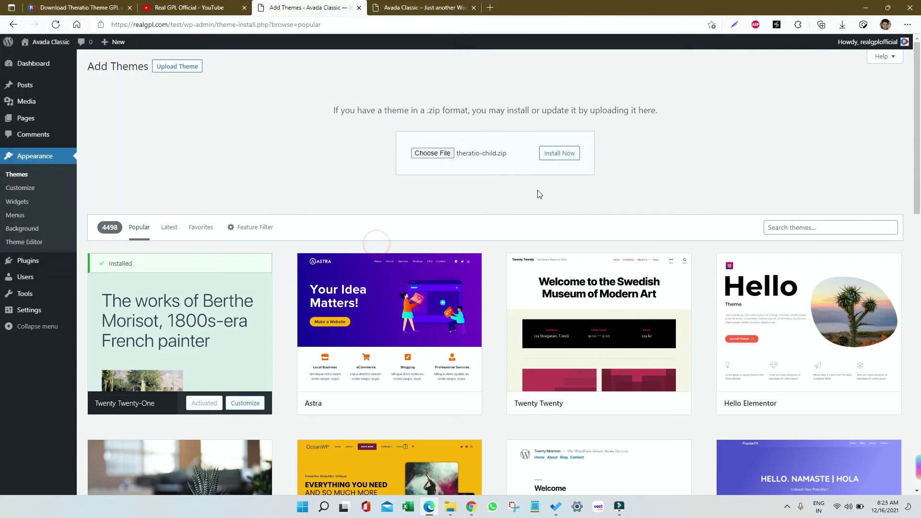
left_click(562, 154)
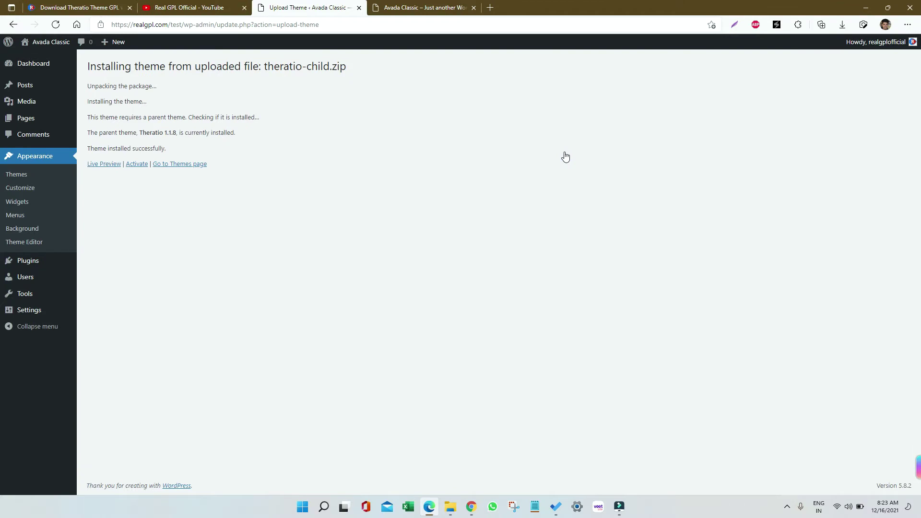
left_click(137, 164)
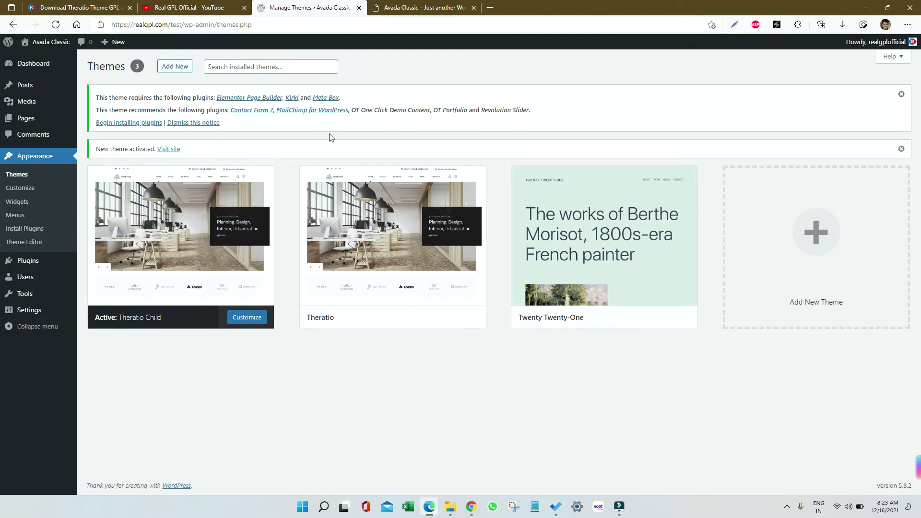
- Bulk-install all eight required and recommended Theratio plugins, then return to the plugins list
left_click_drag(566, 119, 93, 100)
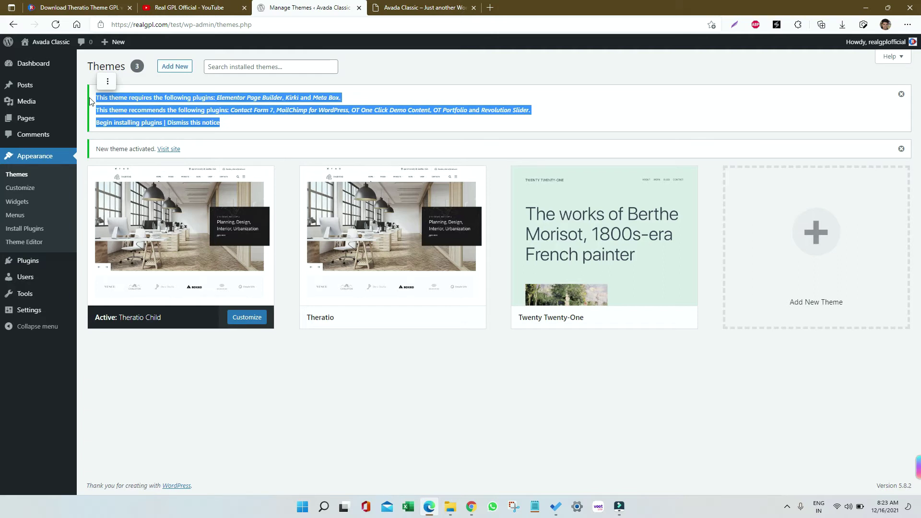
left_click(410, 71)
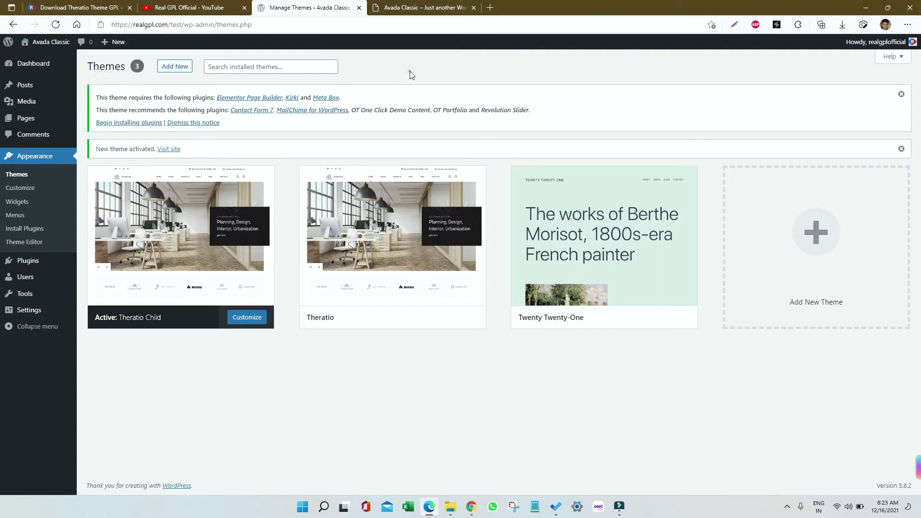
left_click(130, 123)
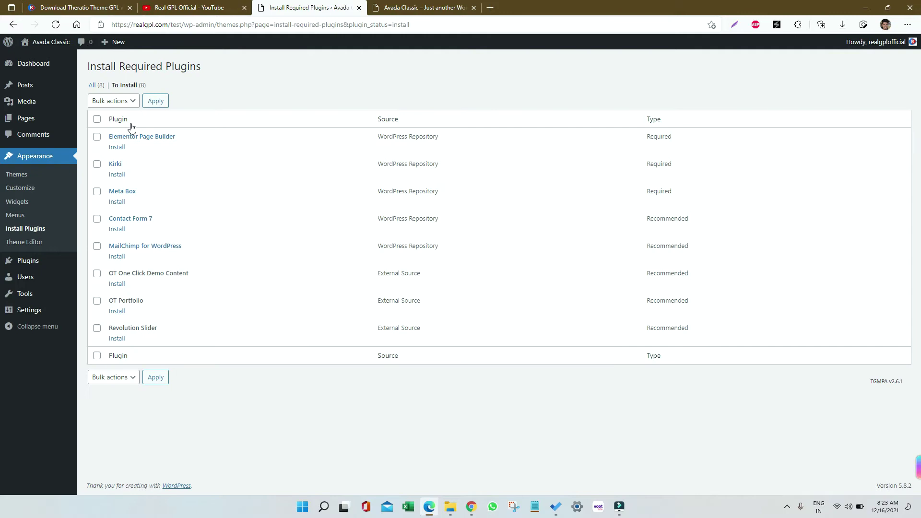
left_click(97, 119)
left_click(123, 102)
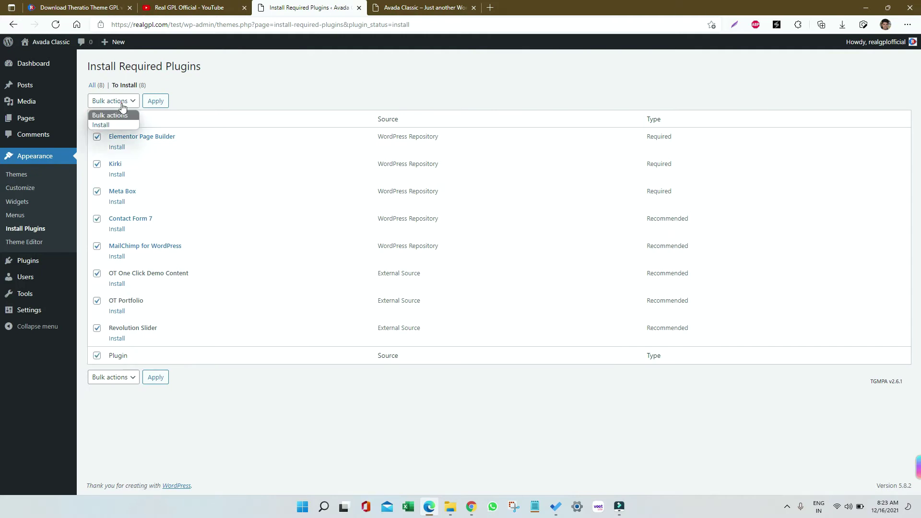
left_click(108, 124)
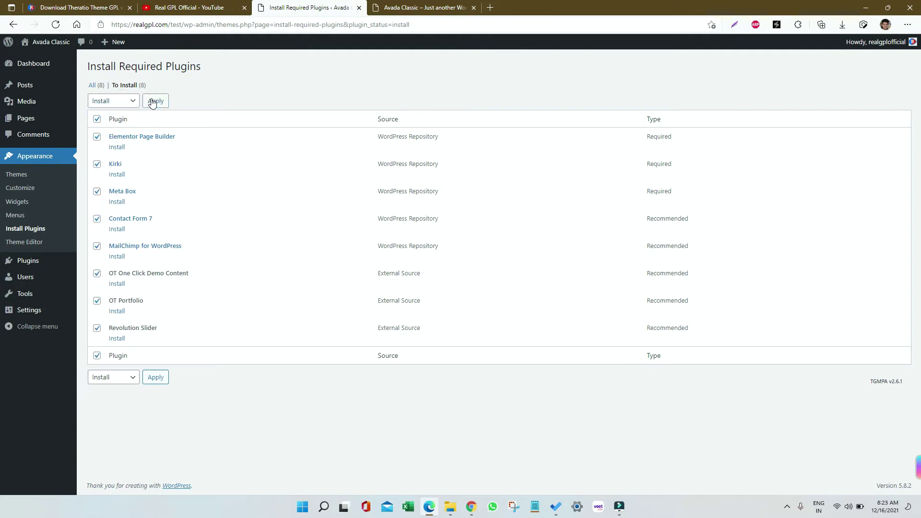
left_click(153, 103)
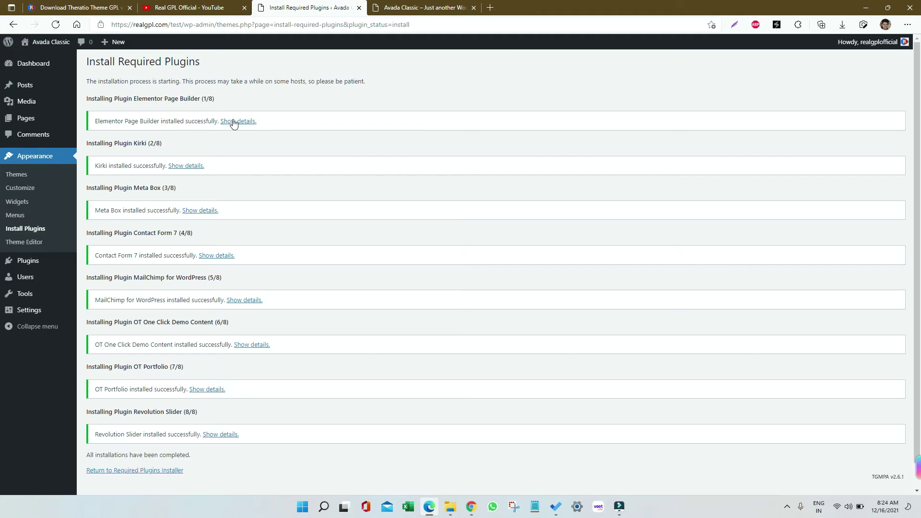
left_click(35, 231)
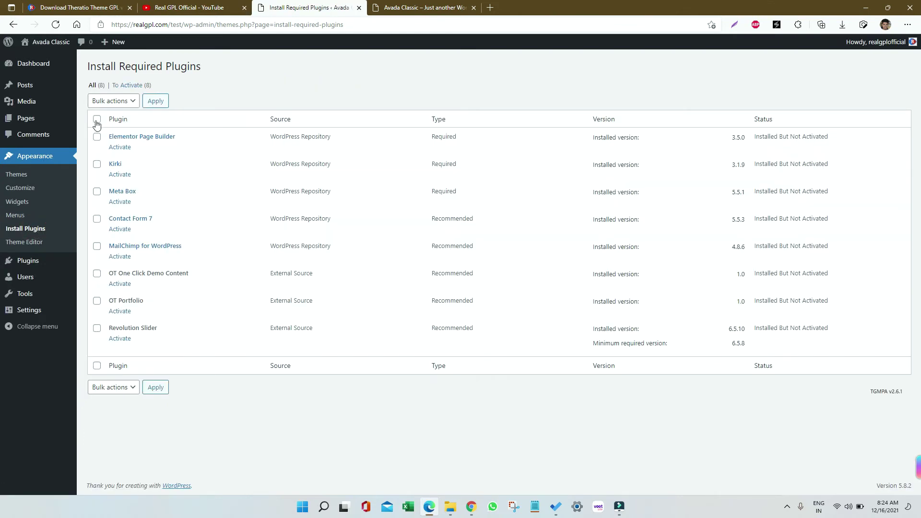
- Bulk-activate all eight installed plugins and return to the Dashboard
left_click(96, 120)
left_click(113, 102)
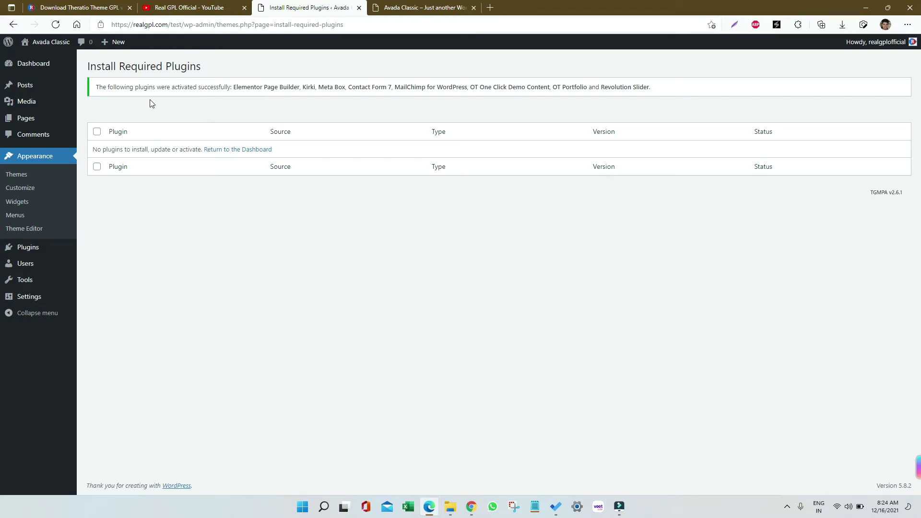
left_click(28, 66)
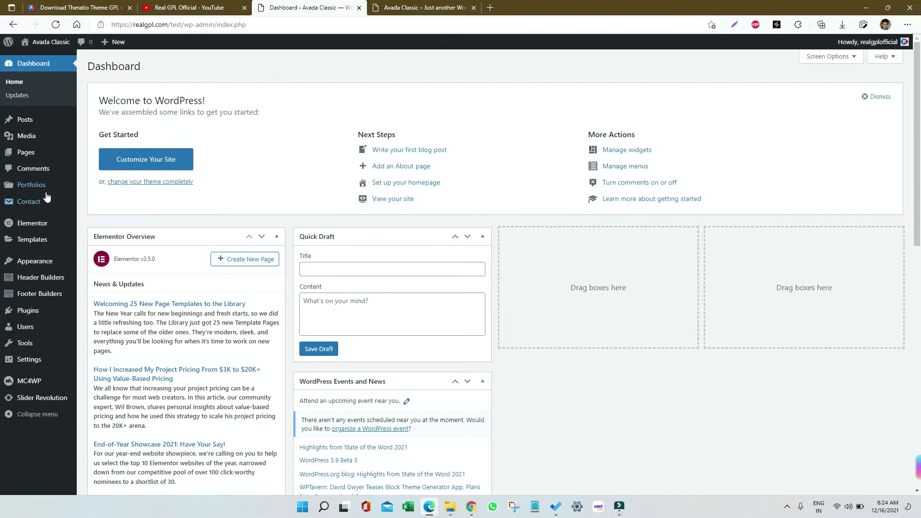
- Open Appearance > Import Demo Data and browse demos like Main Home and Studio Home
mouse_move(47, 196)
scroll(47, 197, "down", 1)
mouse_move(42, 269)
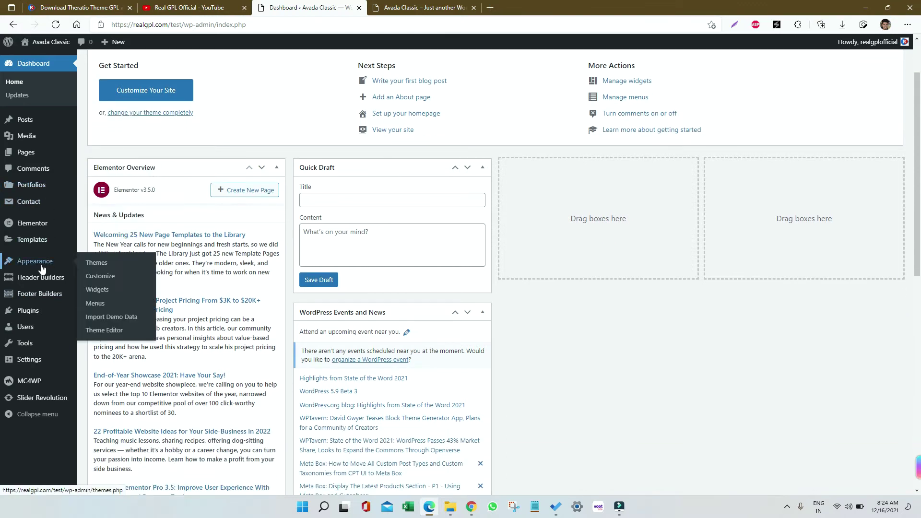
left_click(100, 318)
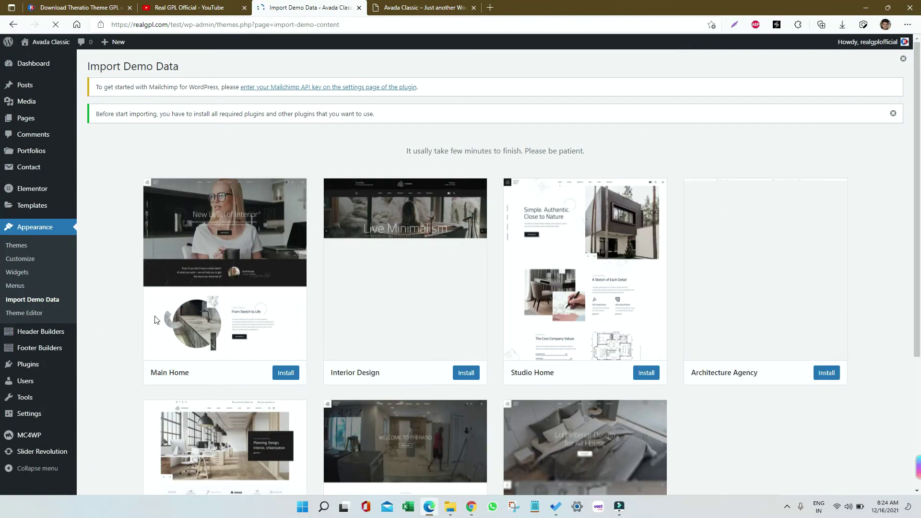
scroll(344, 242, "down", 8)
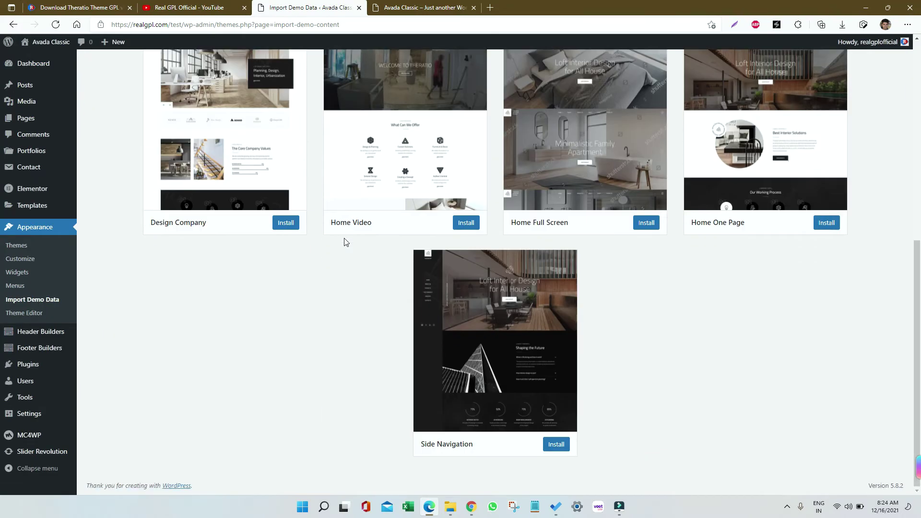
scroll(285, 223, "up", 8)
scroll(285, 224, "down", 8)
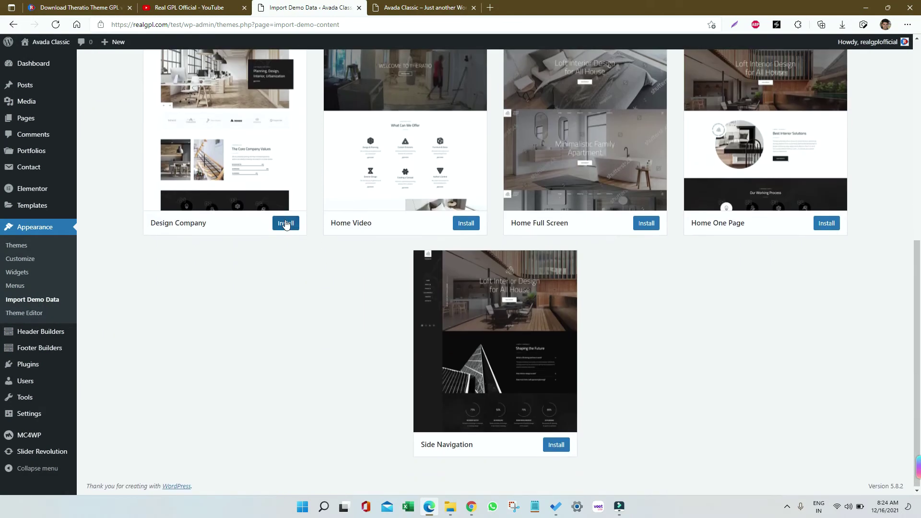
scroll(285, 224, "up", 7)
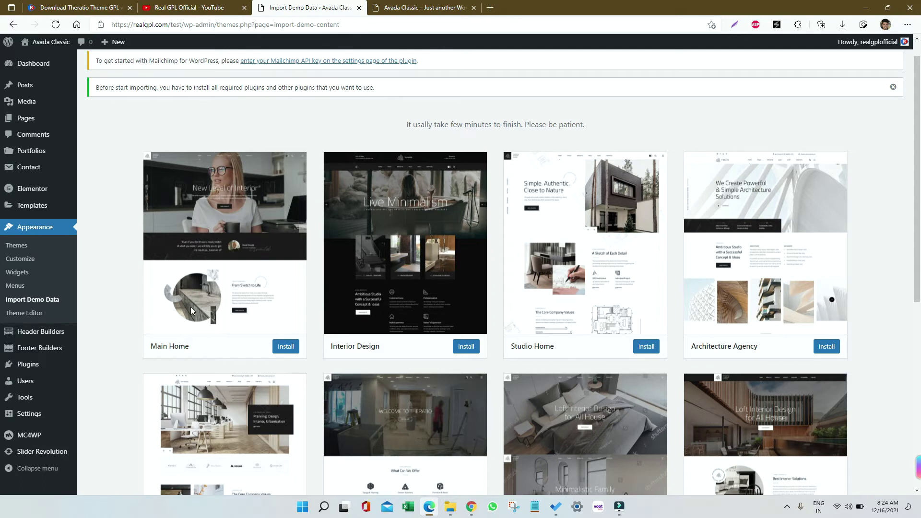
scroll(188, 281, "up", 1)
scroll(251, 272, "down", 3)
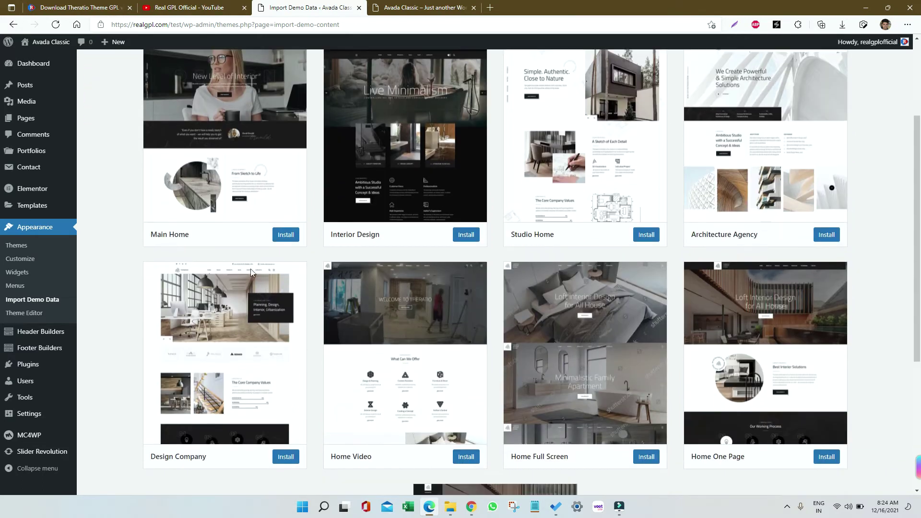
- Start the Main Home demo import
left_click(286, 235)
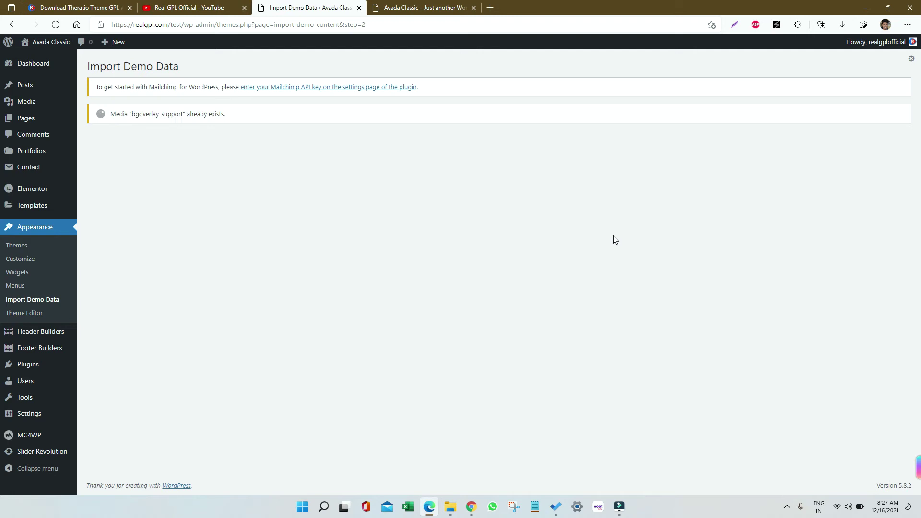
left_click(471, 507)
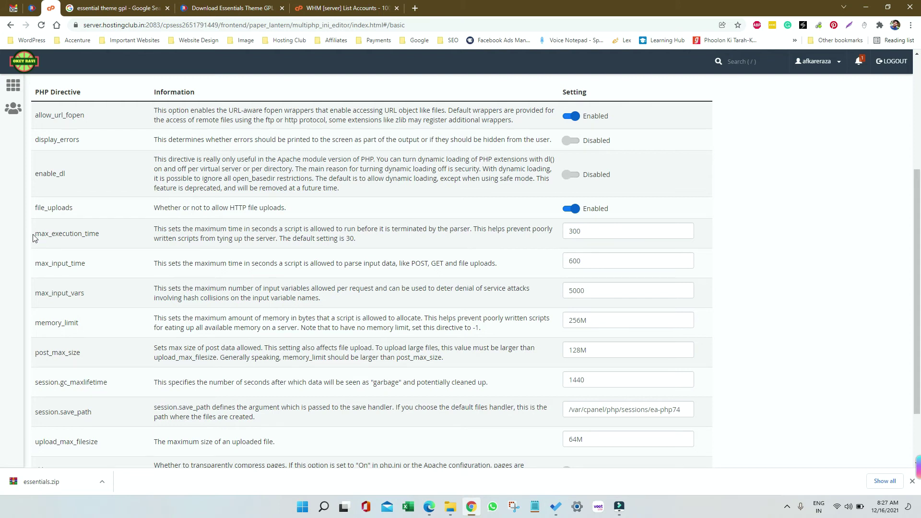
left_click_drag(35, 237, 100, 235)
left_click_drag(584, 232, 568, 232)
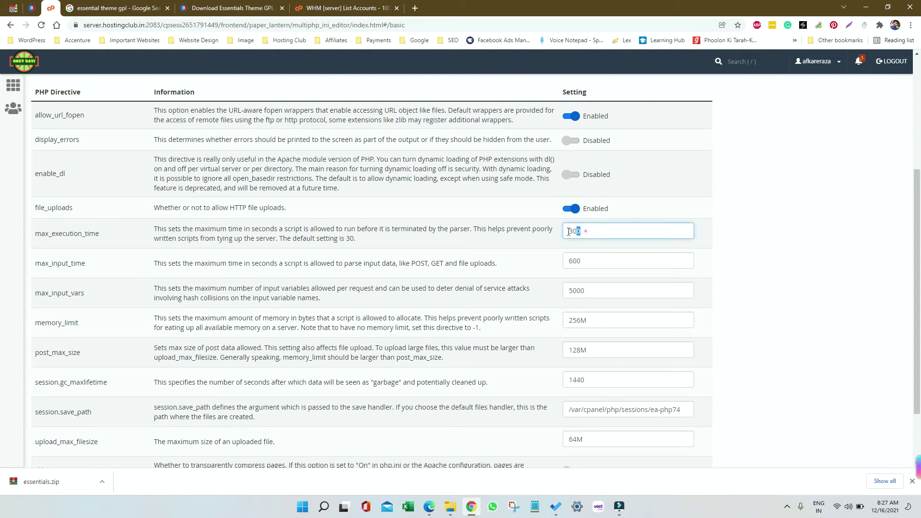
left_click(582, 231)
left_click_drag(34, 263, 83, 266)
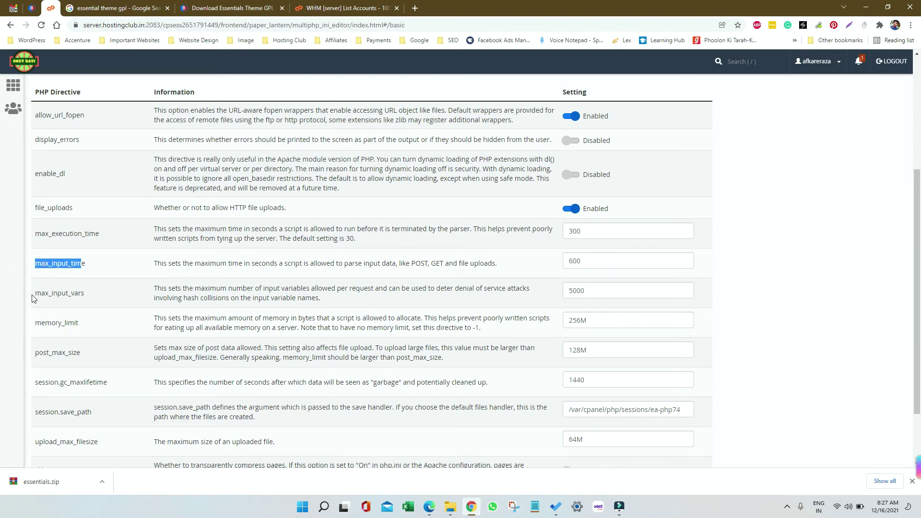
left_click_drag(32, 294, 117, 297)
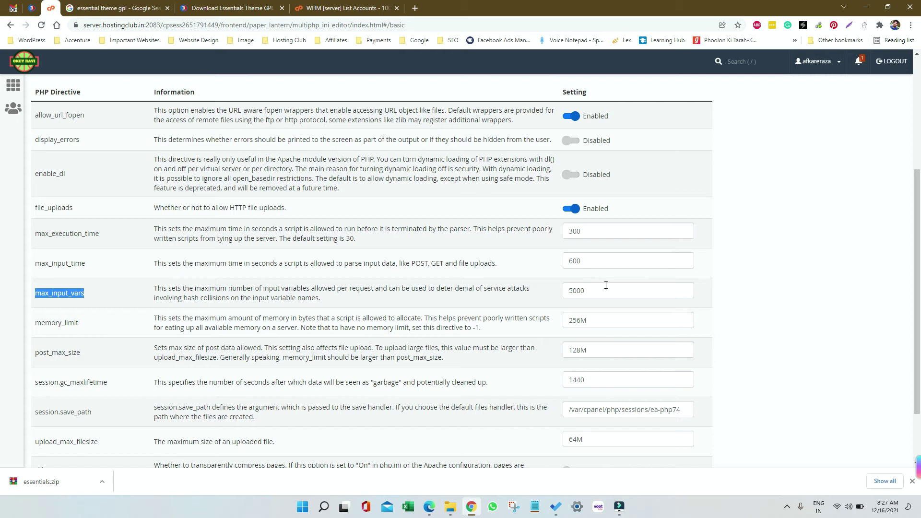
left_click_drag(606, 285, 560, 294)
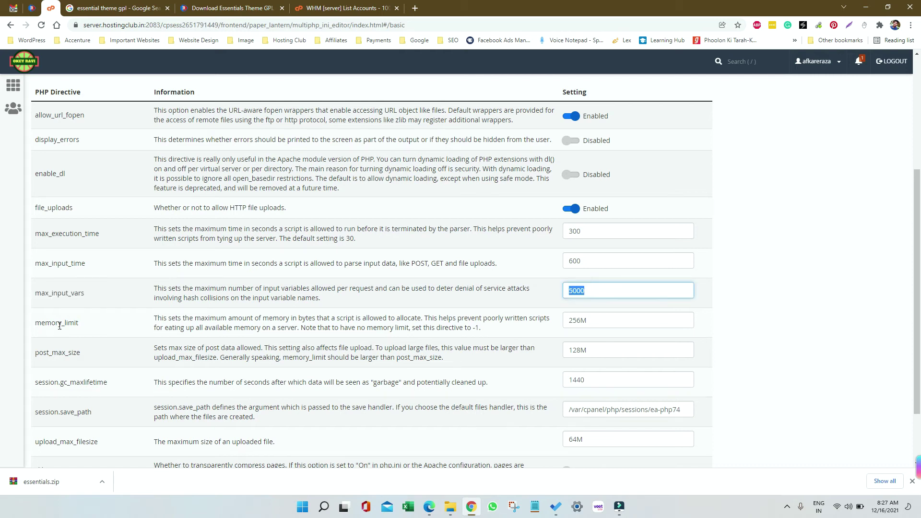
left_click_drag(34, 323, 94, 322)
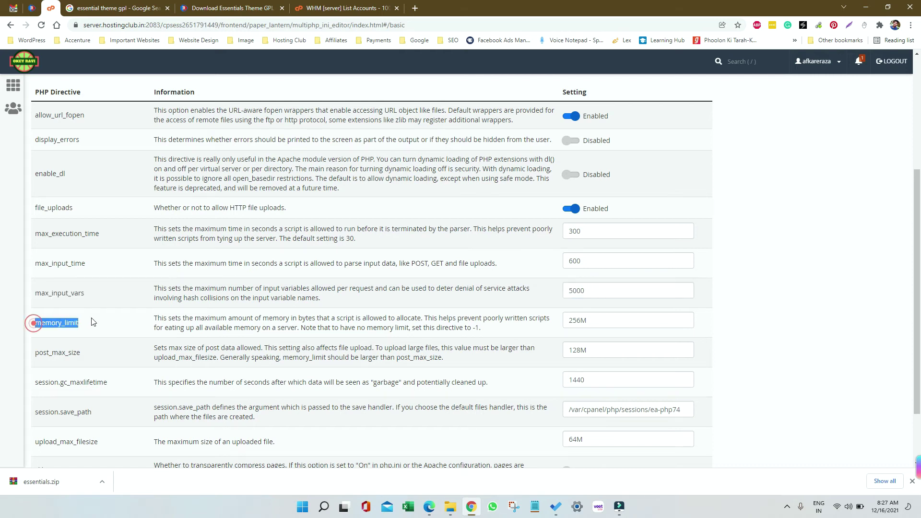
double_click(572, 320)
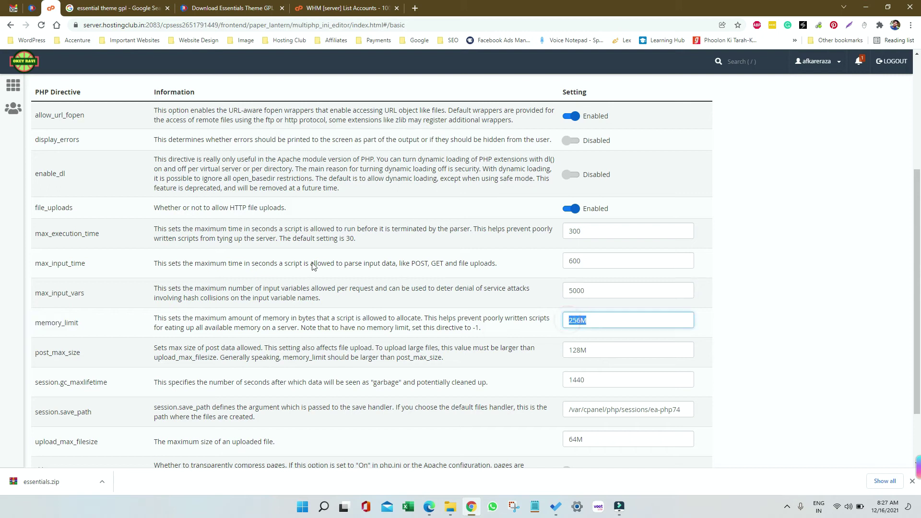
scroll(250, 232, "down", 3)
left_click_drag(33, 275, 97, 278)
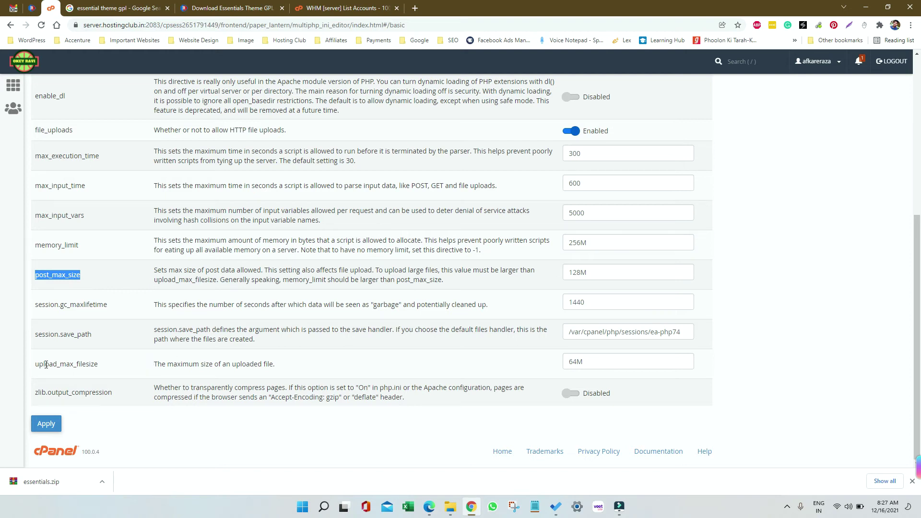
left_click_drag(31, 363, 115, 361)
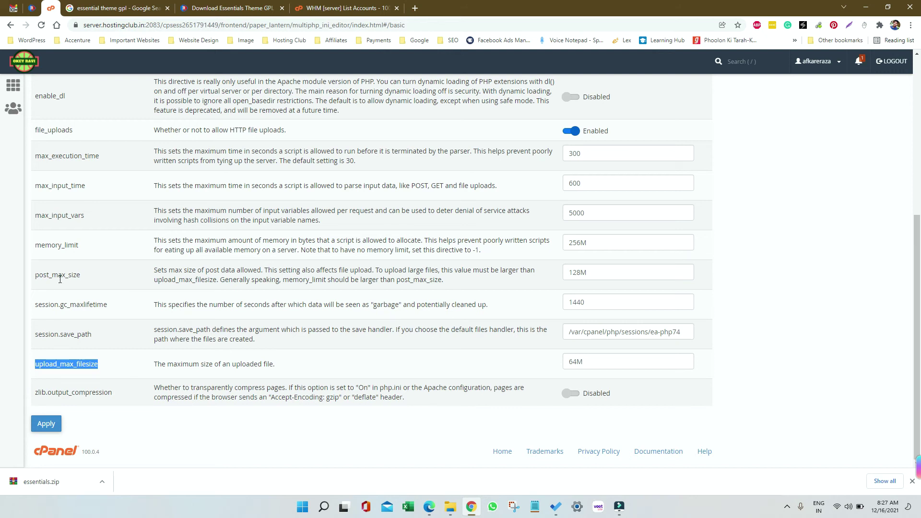
left_click_drag(33, 279, 29, 275)
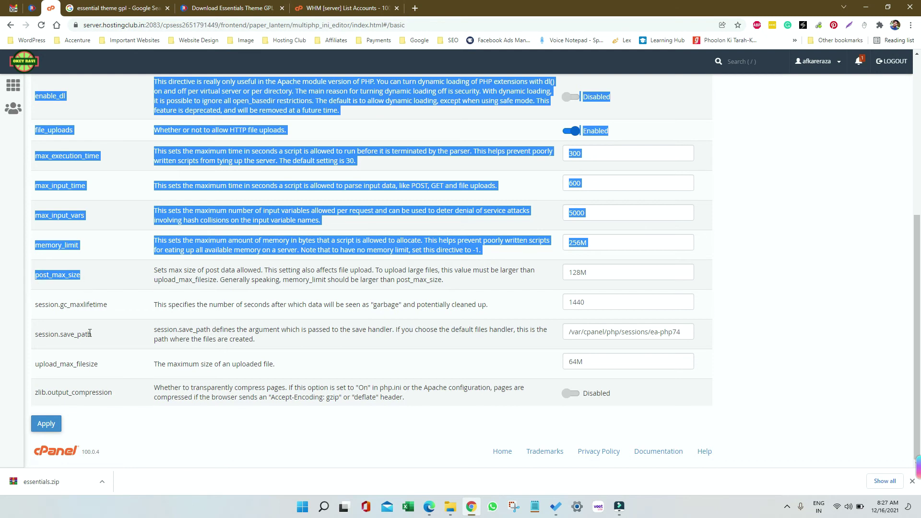
left_click_drag(42, 366, 113, 354)
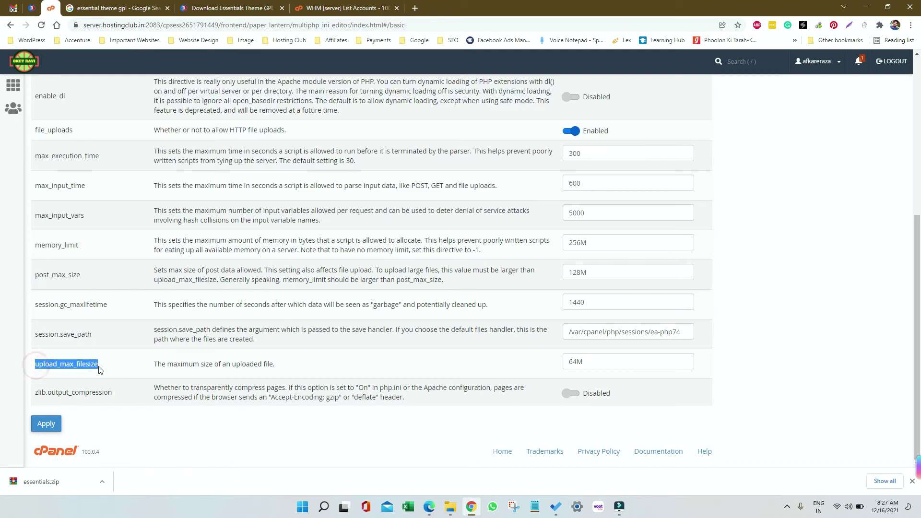
double_click(592, 271)
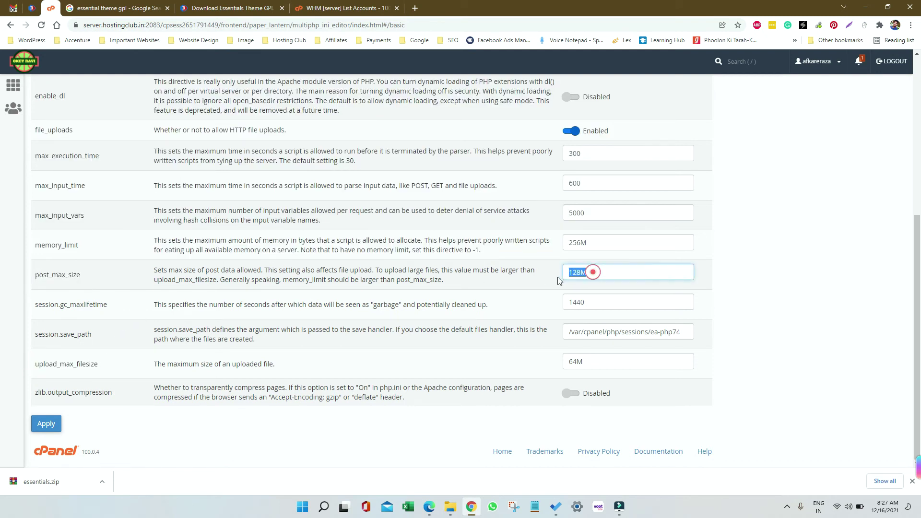
double_click(587, 360)
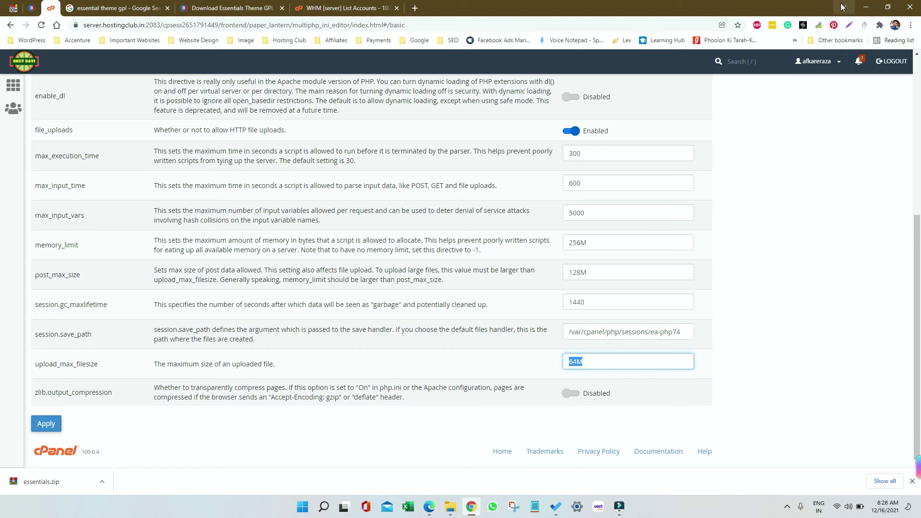
- Minimize cPanel to return to the Import Demo Data page and check its progress
left_click(866, 8)
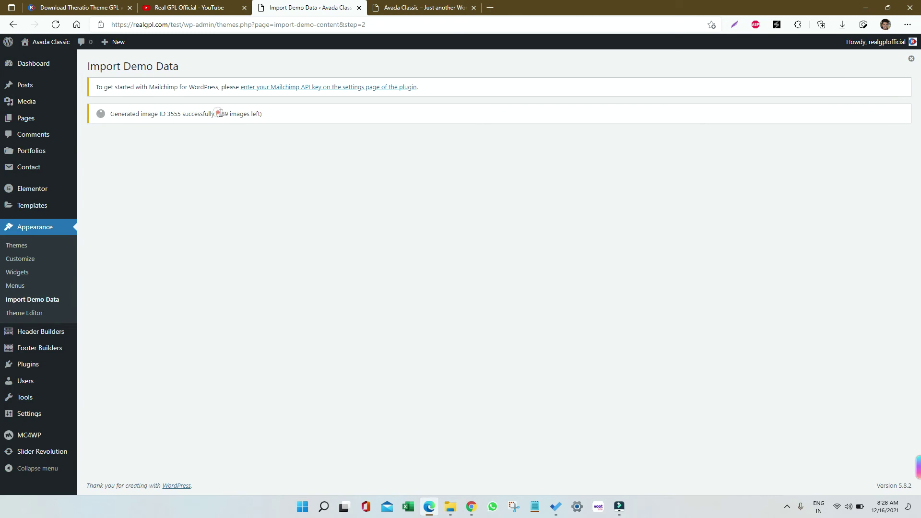
triple_click(235, 114)
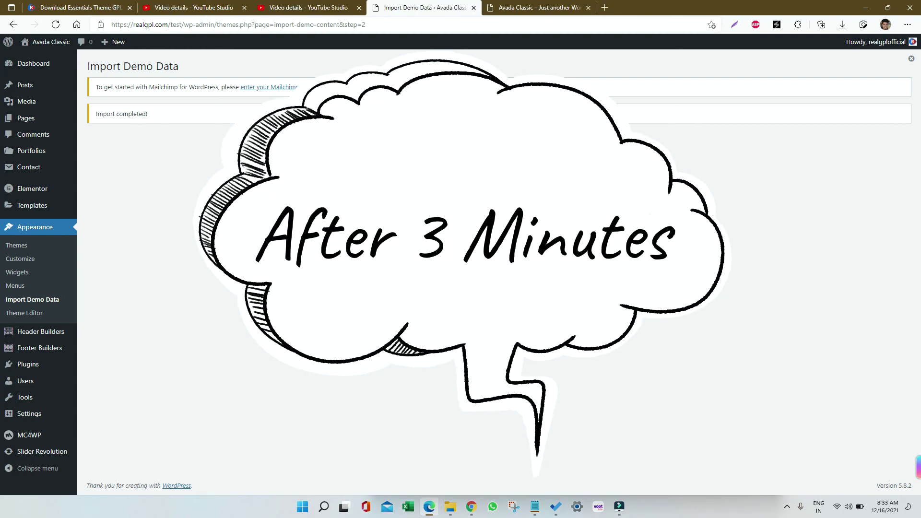
- Reload the site front end and scroll through the imported interior-design homepage
left_click_drag(168, 117, 95, 116)
left_click(551, 6)
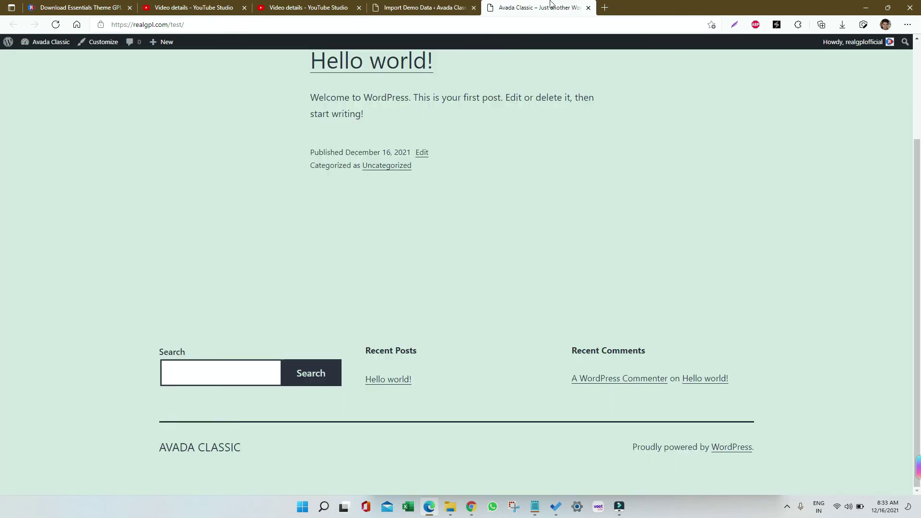
scroll(226, 192, "up", 3)
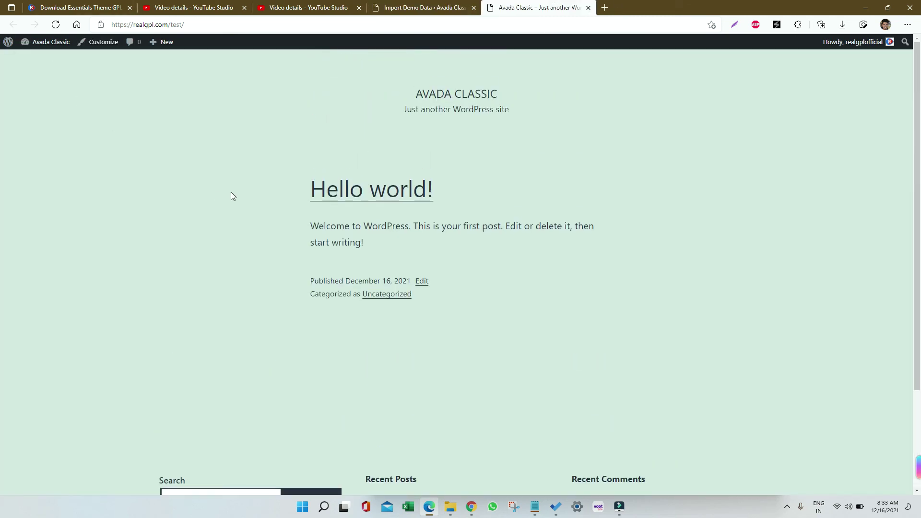
left_click(56, 24)
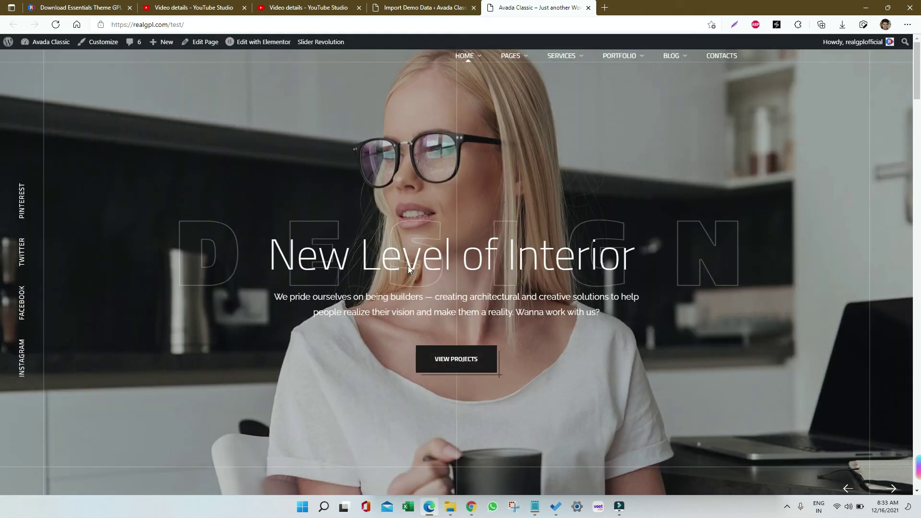
scroll(408, 265, "down", 15)
scroll(407, 266, "down", 15)
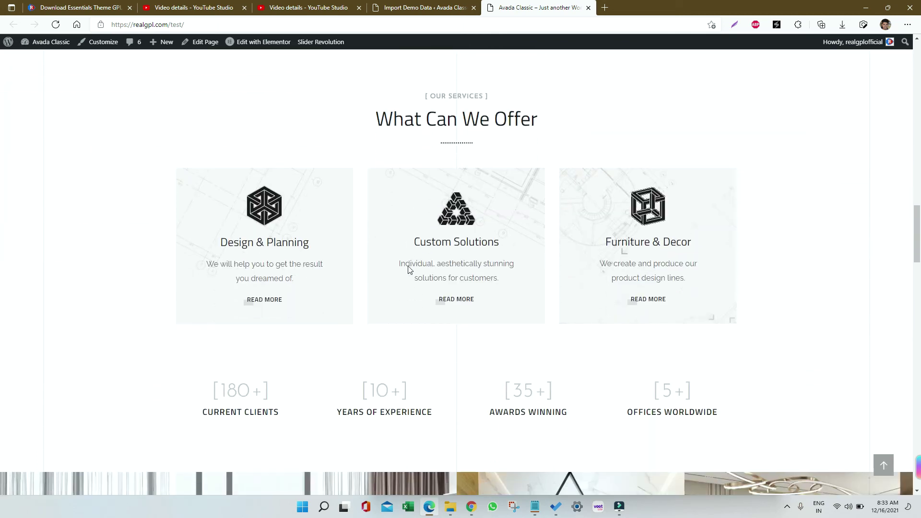
scroll(409, 268, "down", 10)
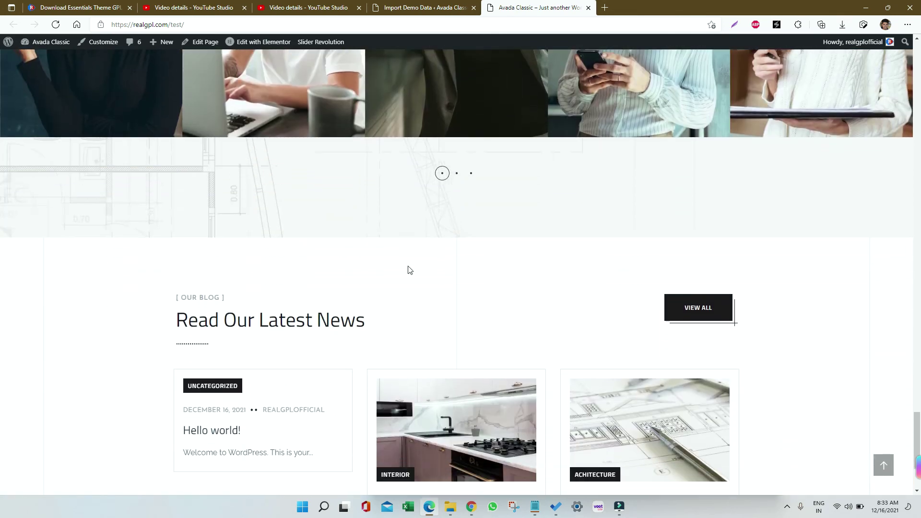
scroll(442, 269, "up", 20)
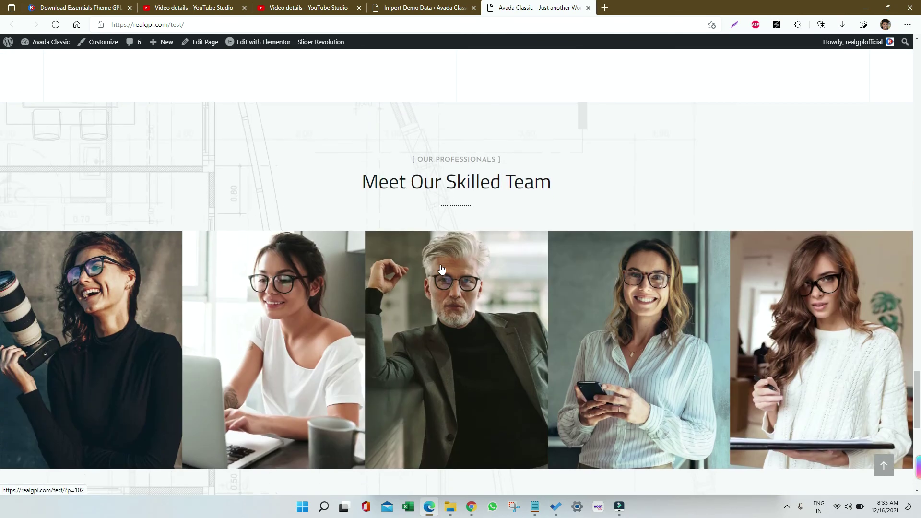
scroll(442, 268, "up", 15)
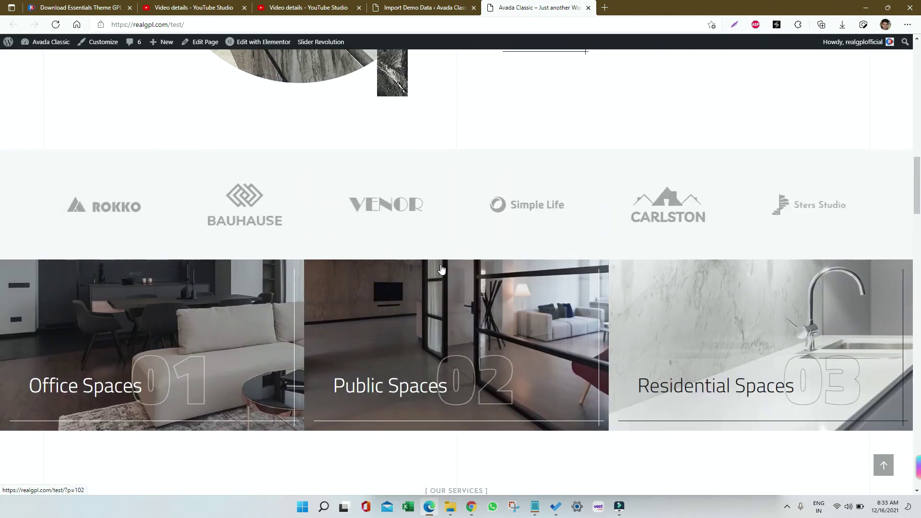
scroll(440, 269, "up", 3)
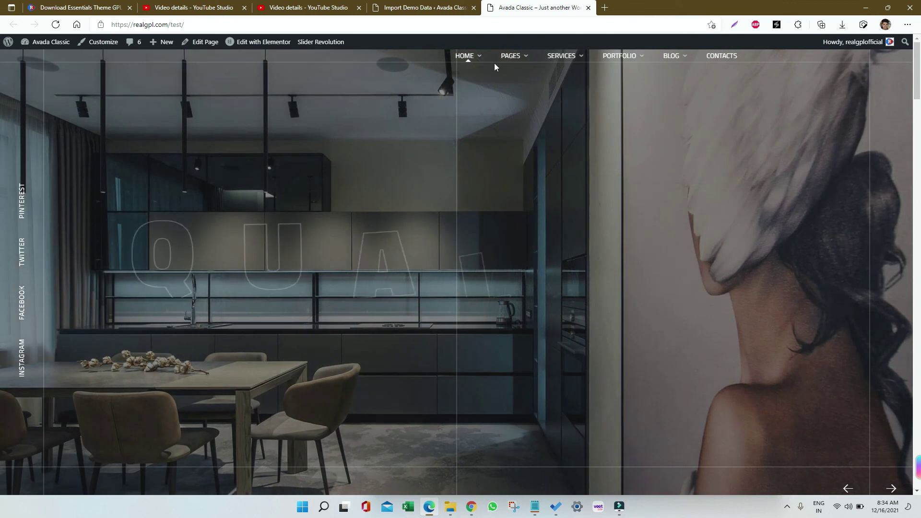
mouse_move(577, 61)
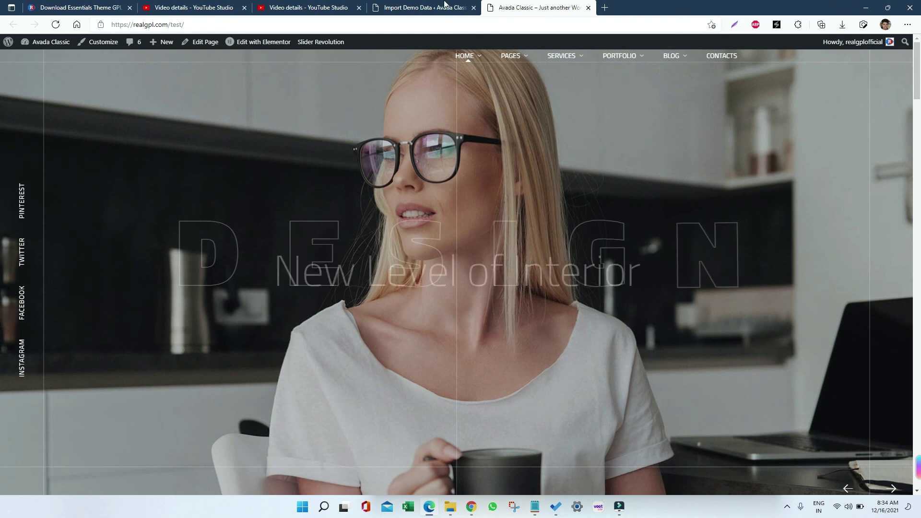
- Return to the RealGPL Essentials theme page showing the Starter through Lifetime plans
left_click(88, 6)
mouse_move(462, 128)
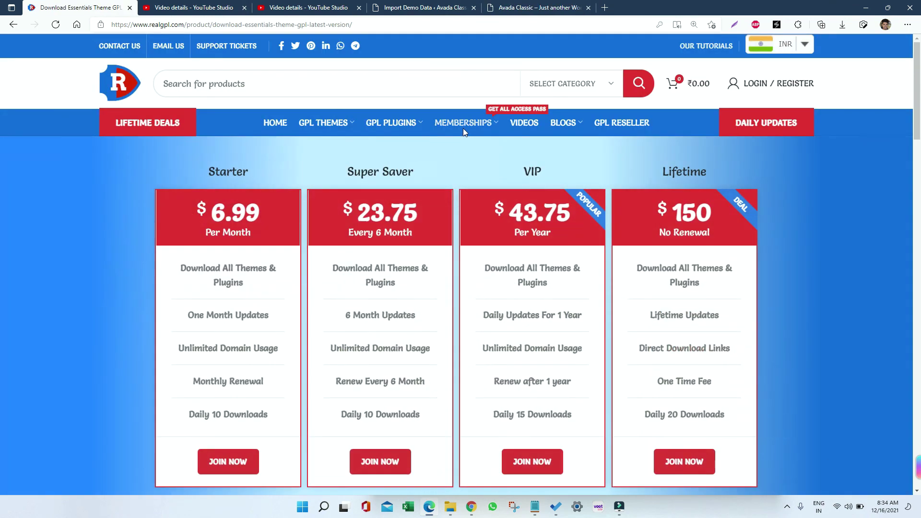